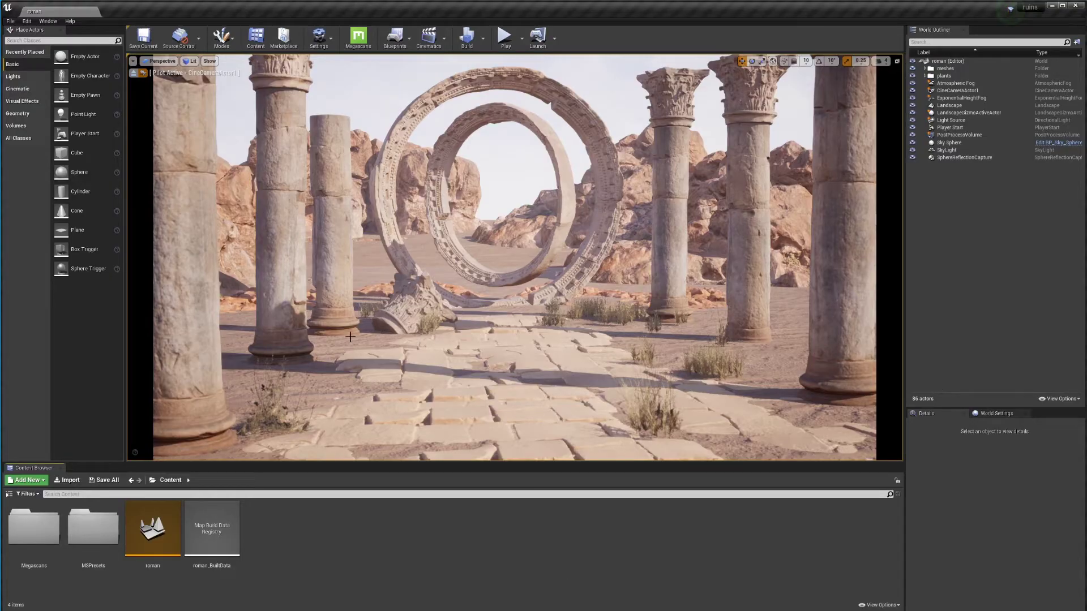
Stop piloting the cine camera and examine the columns, stone path and ring arches of the ruins level
click(134, 73)
right_drag(529, 358, 546, 430)
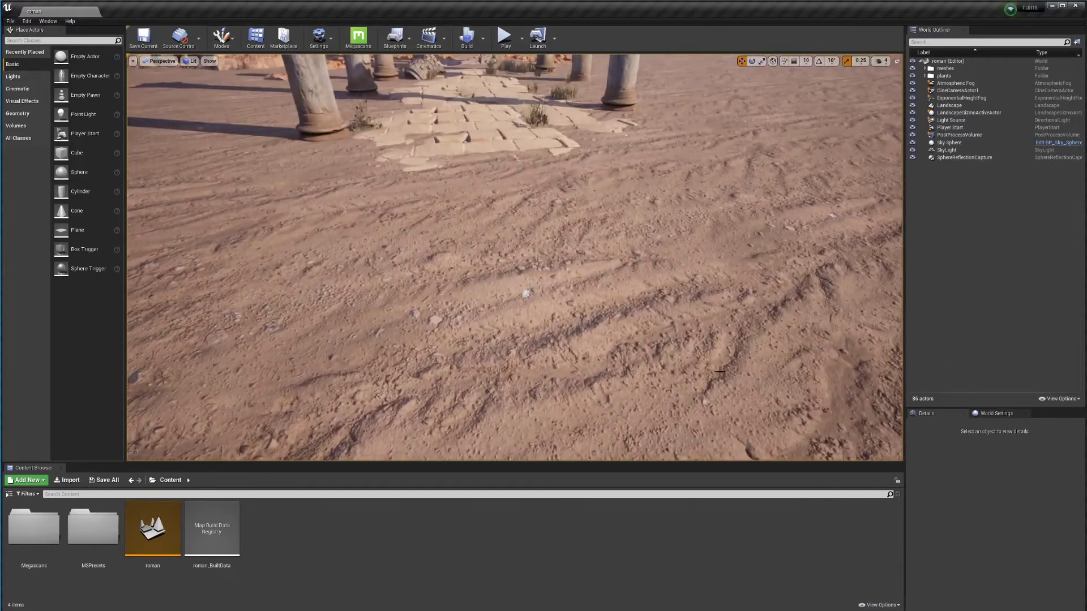
right_drag(533, 251, 664, 267)
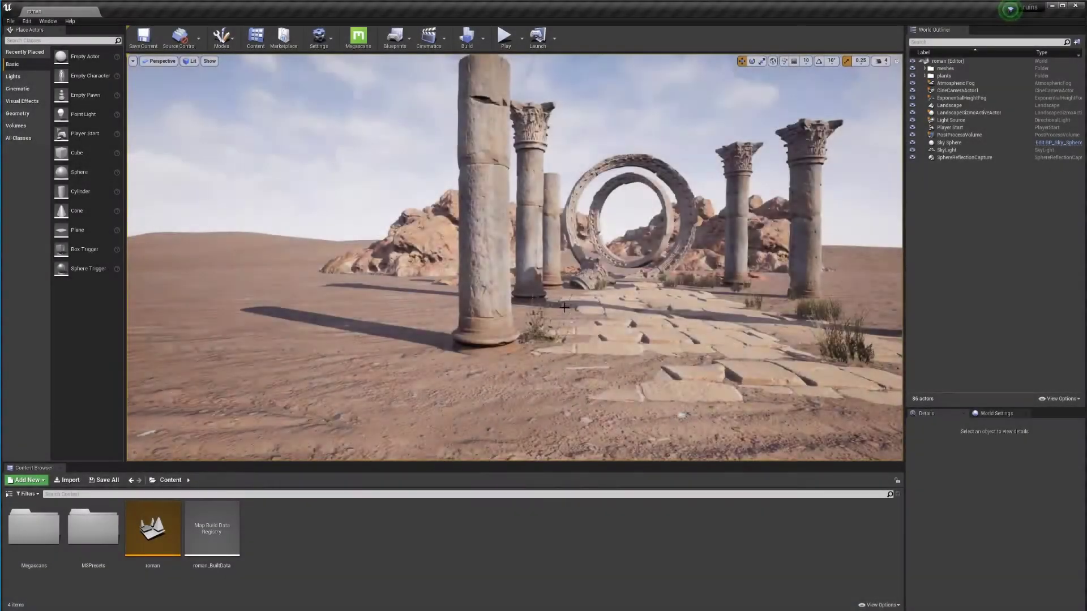
right_drag(514, 258, 557, 271)
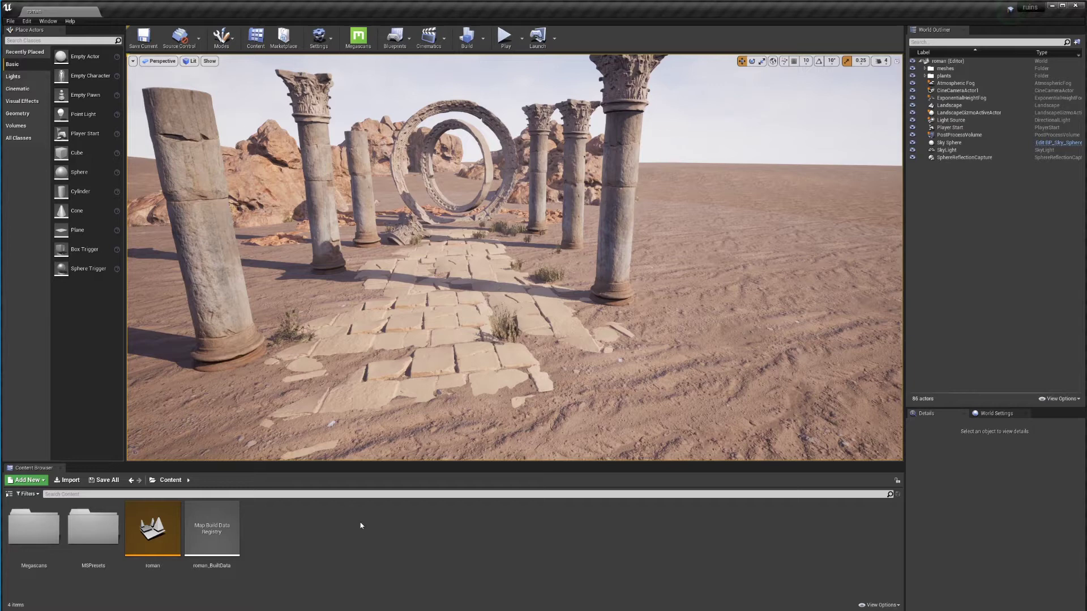
Create a new level from the Default template and delete its floor
click(10, 22)
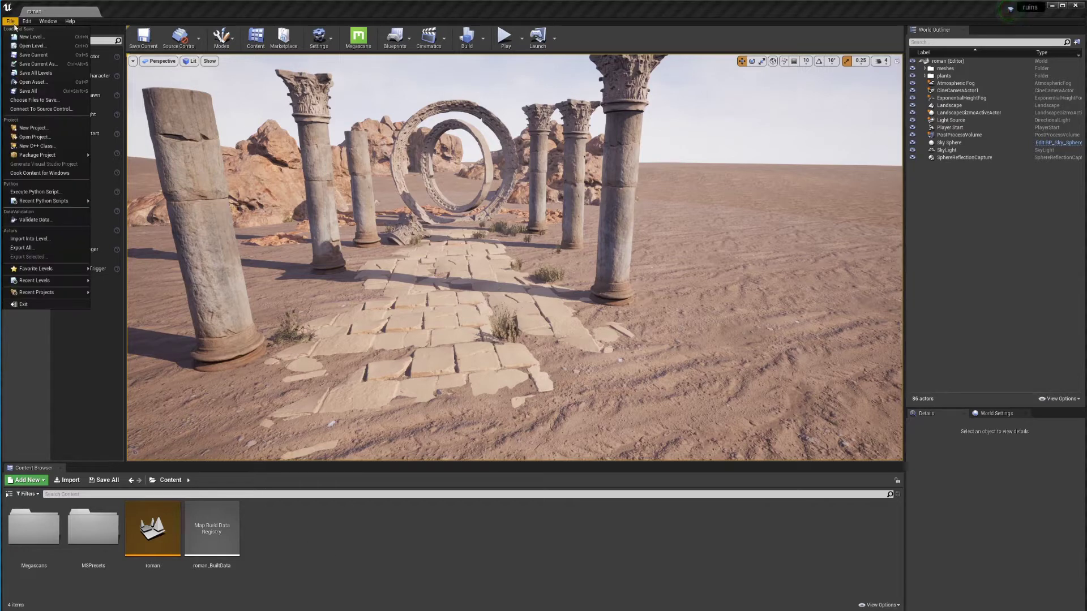
click(25, 36)
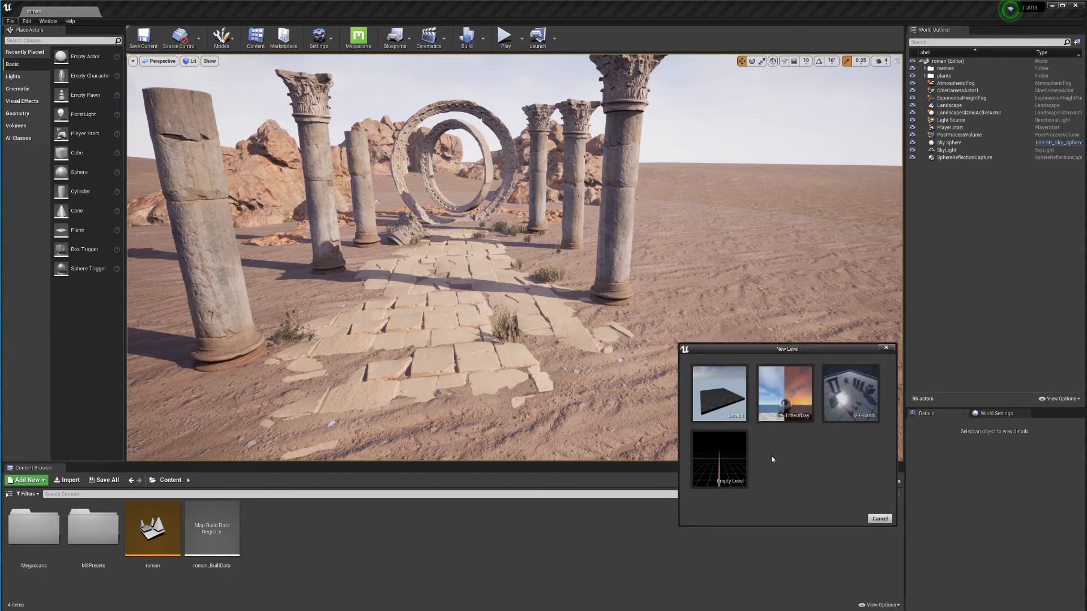
click(724, 389)
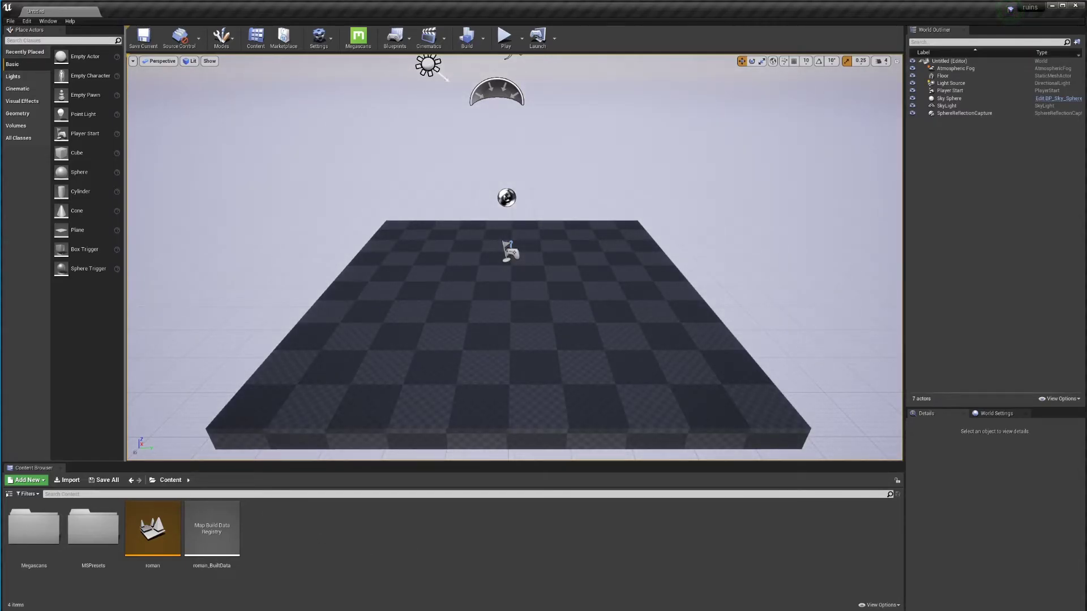
click(629, 295)
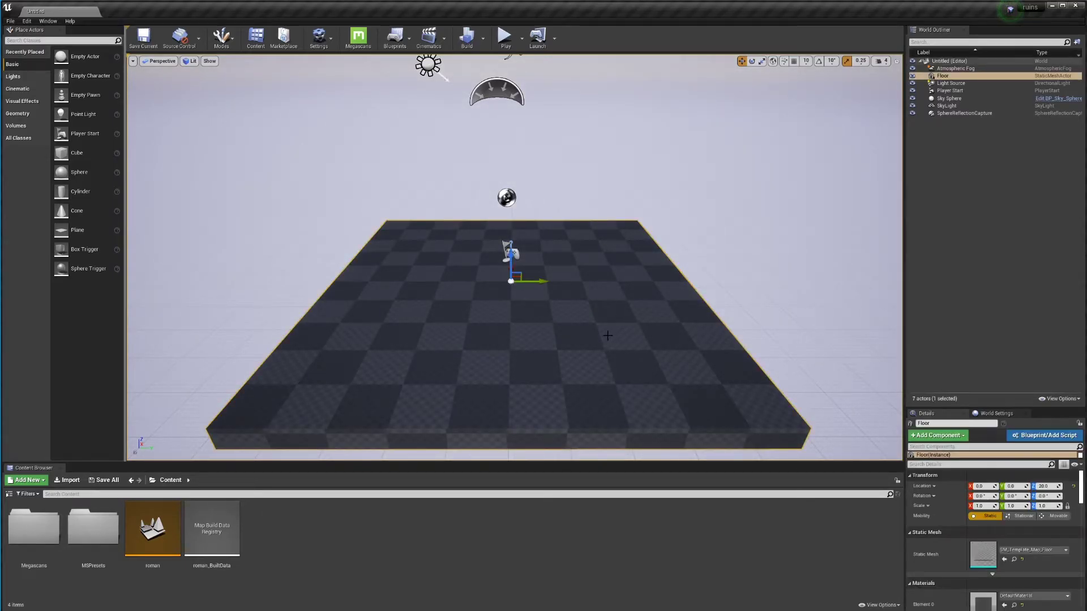
key(Delete)
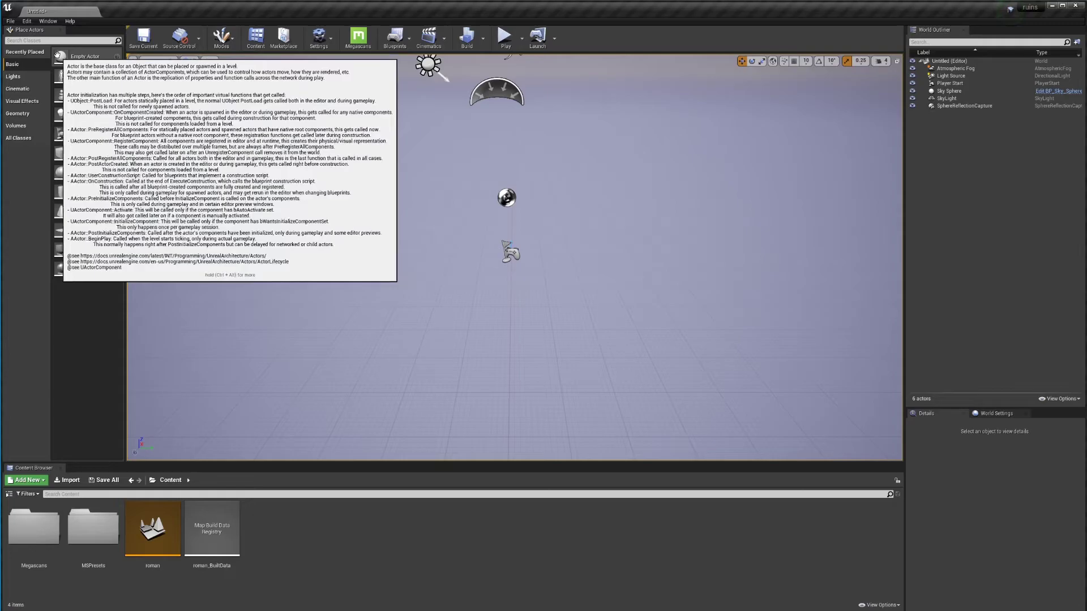
Switch to Landscape mode and create a new landscape with the default section and component settings
click(225, 44)
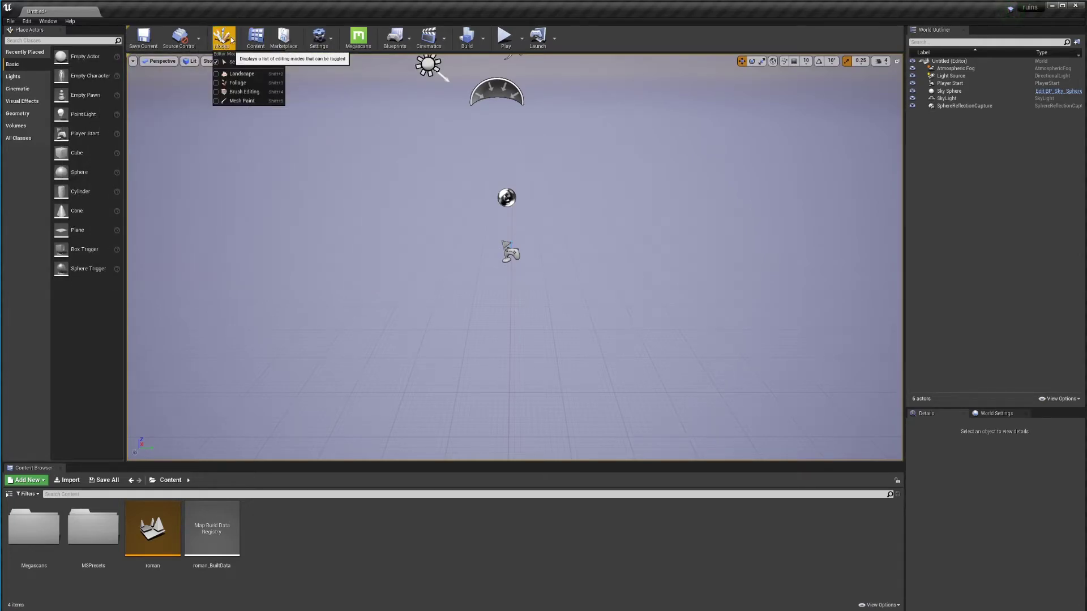
click(242, 75)
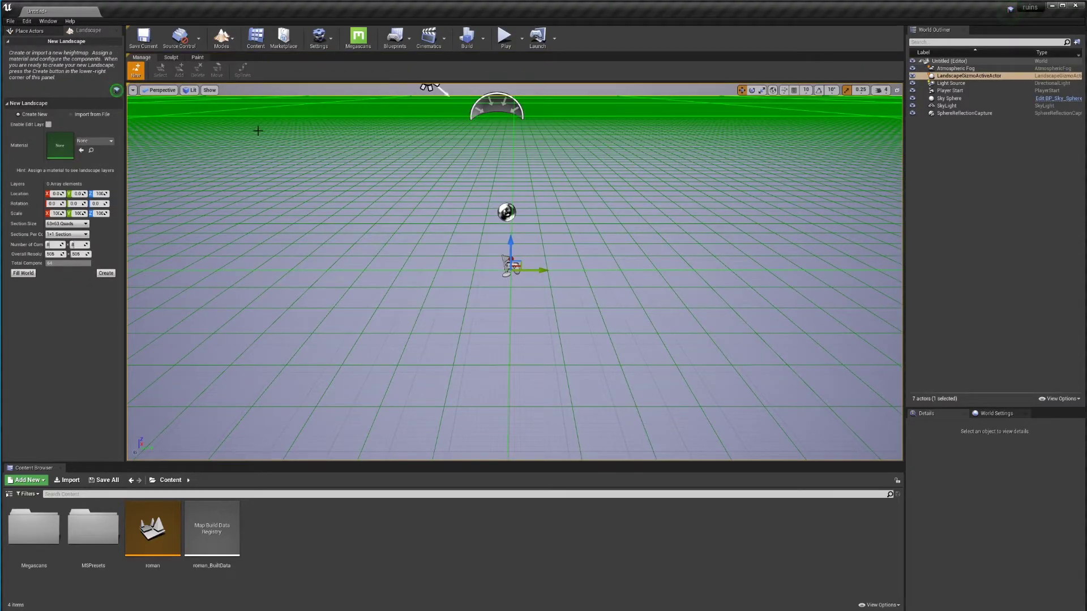
right_drag(257, 131, 477, 175)
key(s)
key(e)
key(w)
key(w)
key(s)
click(166, 58)
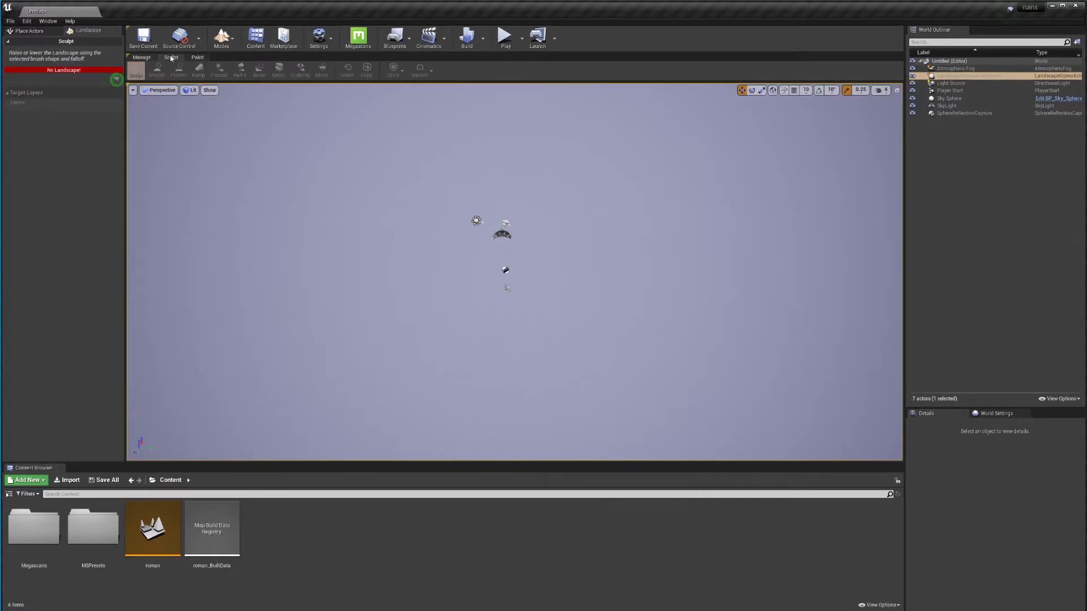
click(151, 61)
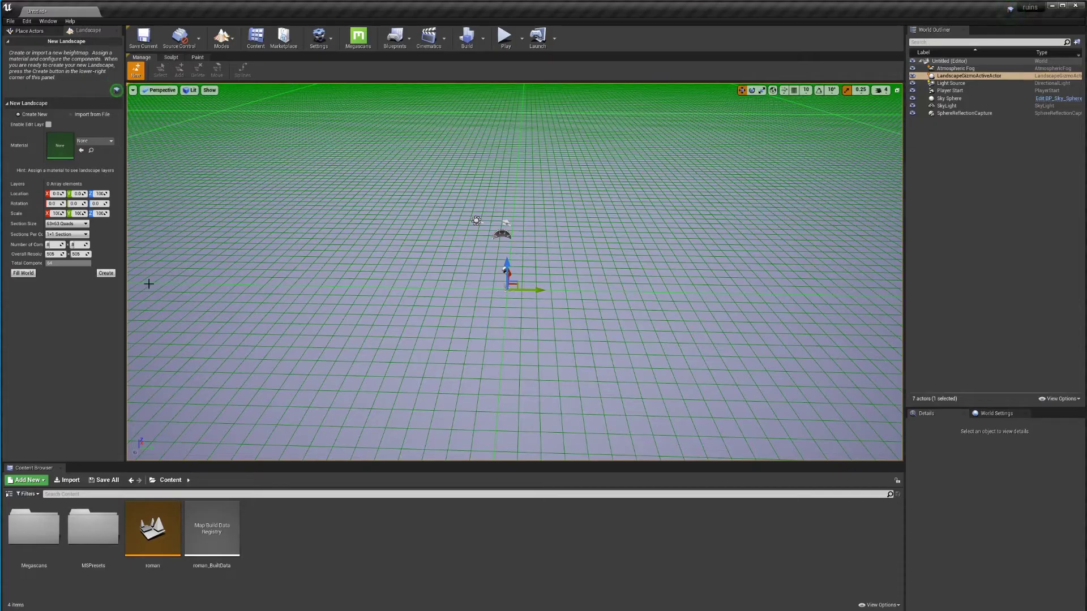
right_drag(589, 134, 568, 139)
right_drag(598, 180, 589, 148)
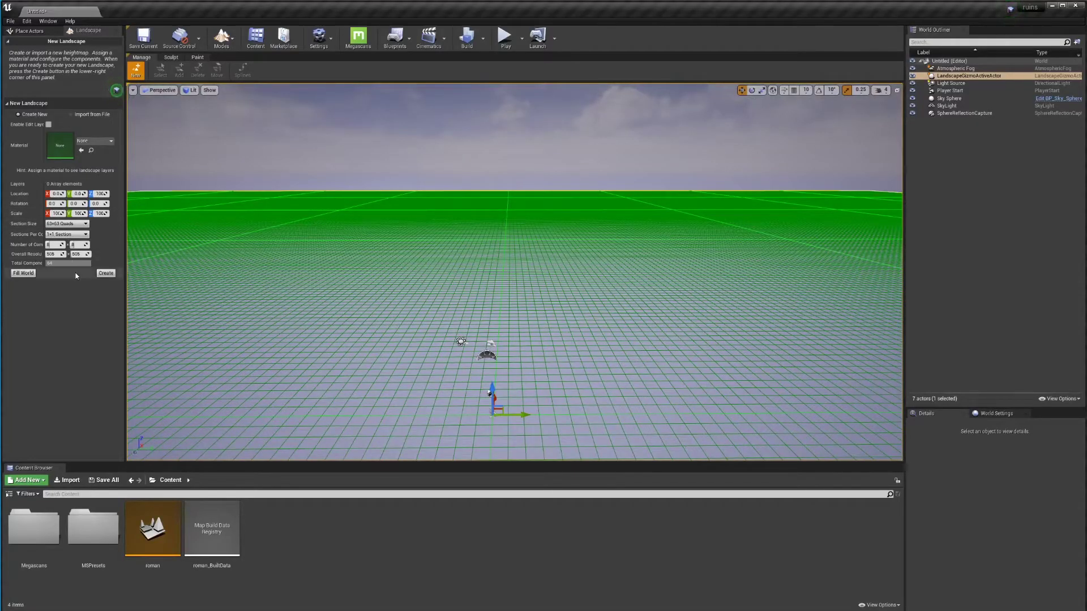
click(106, 273)
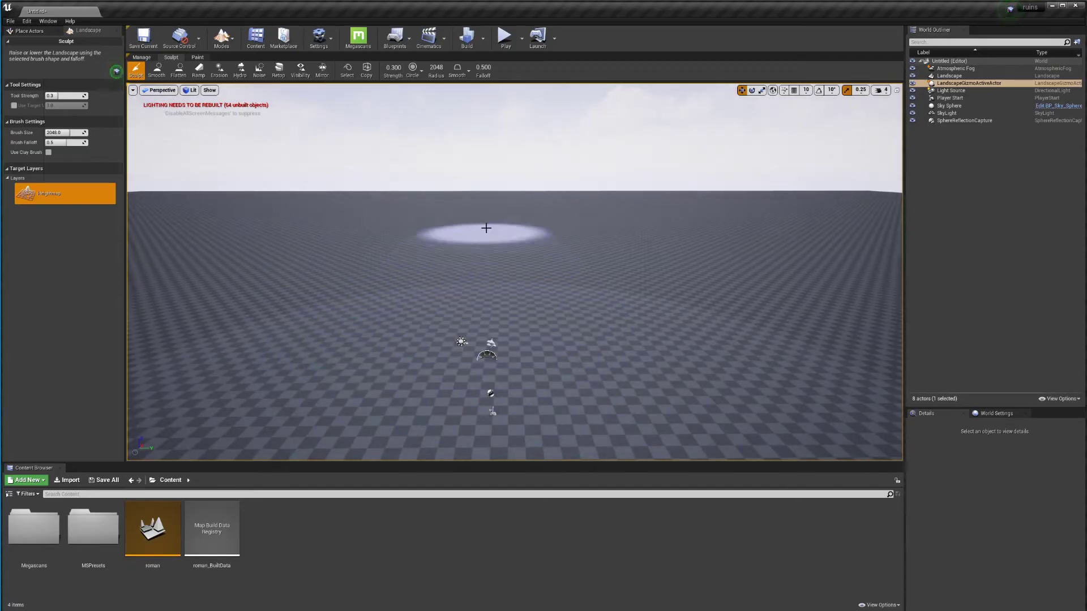
Sculpt low hills across the far part of the landscape with the 2048 brush
mouse_move(333, 228)
mouse_down()
mouse_move(347, 246)
mouse_move(749, 232)
mouse_move(521, 232)
mouse_move(759, 241)
mouse_move(657, 243)
mouse_up()
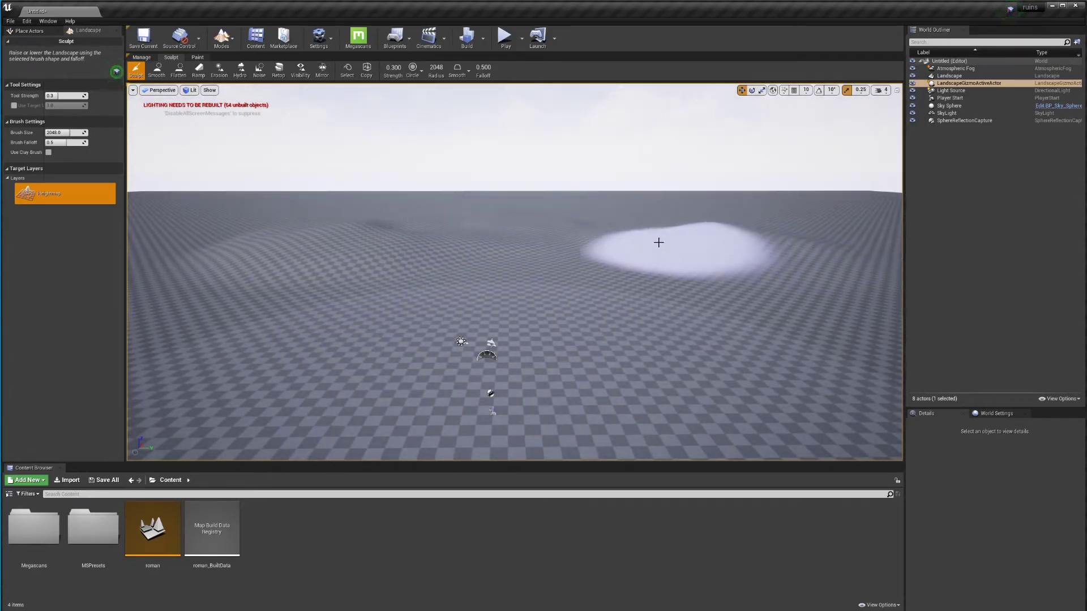
mouse_move(622, 235)
right_down()
mouse_move(606, 224)
mouse_move(623, 244)
right_up()
mouse_move(624, 246)
mouse_down()
mouse_move(638, 247)
mouse_move(611, 257)
mouse_move(471, 209)
mouse_move(668, 218)
mouse_up()
right_drag(412, 278, 351, 267)
drag(386, 251, 381, 245)
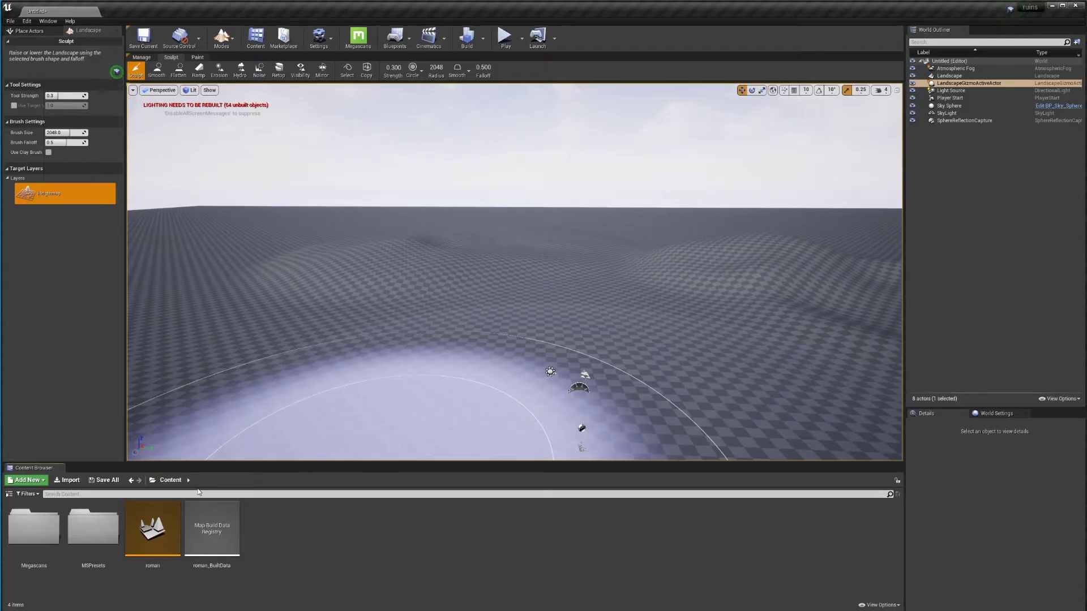
Open the project's Megascans Surfaces folder, and in Quixel Bridge replace the Roman City Ruins filter with a Dry Mud Ground search
double_click(40, 545)
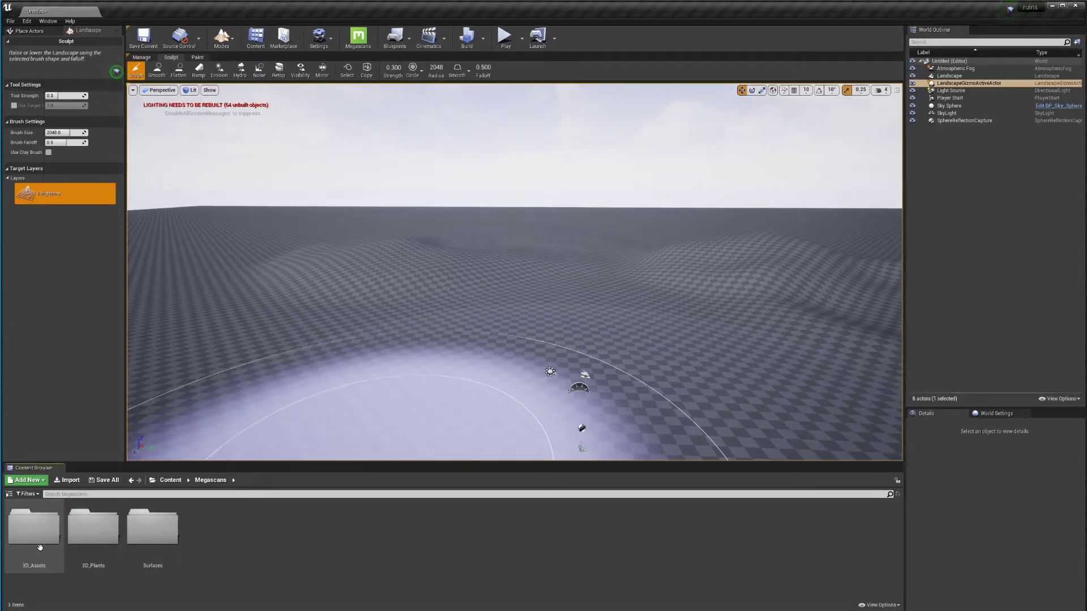
double_click(141, 539)
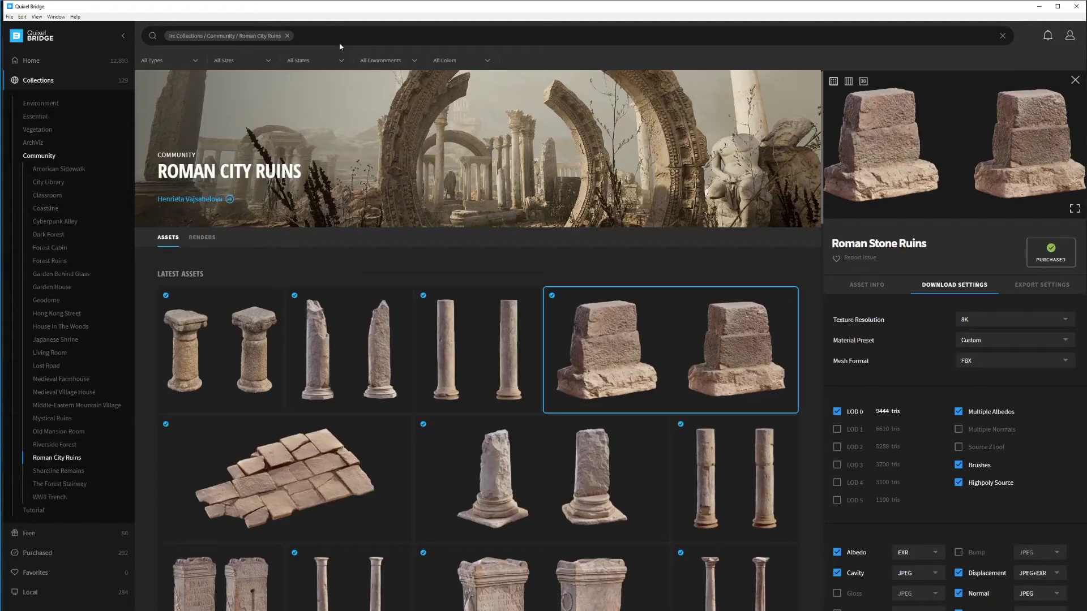
click(287, 36)
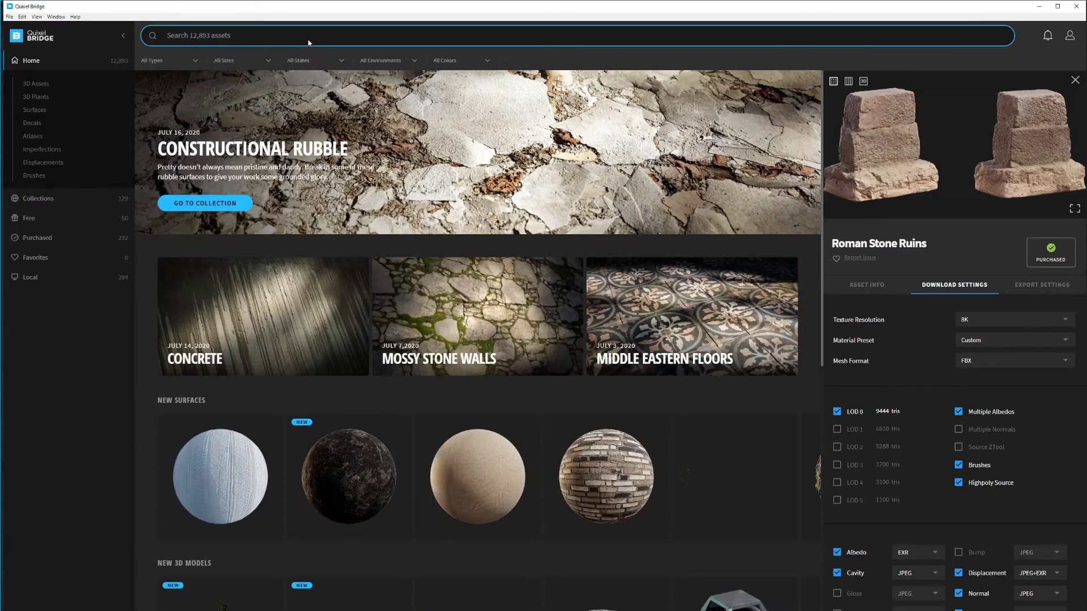
text(dry mud)
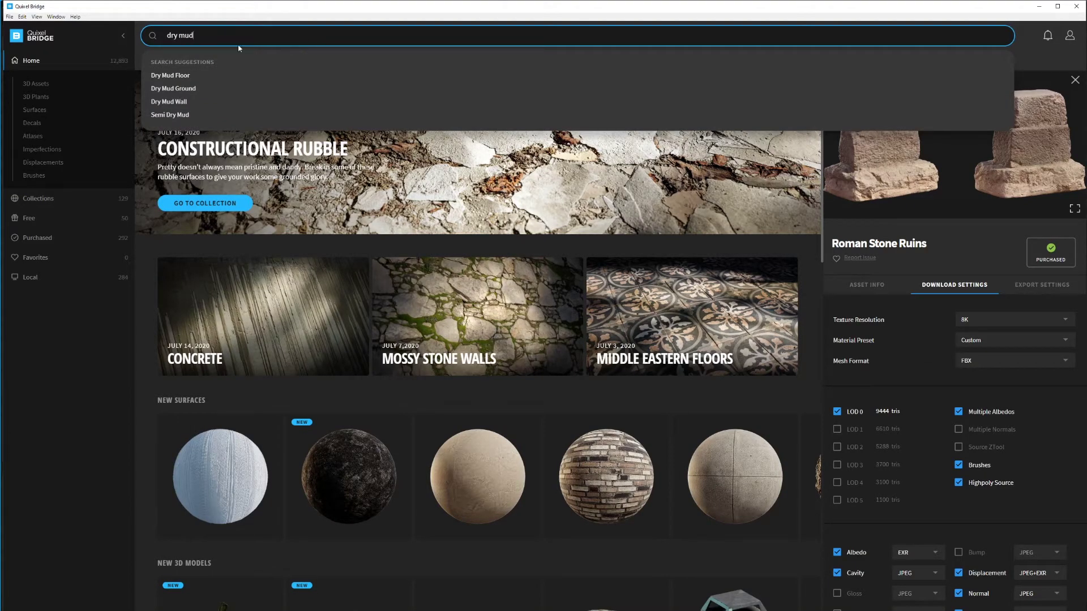
click(182, 90)
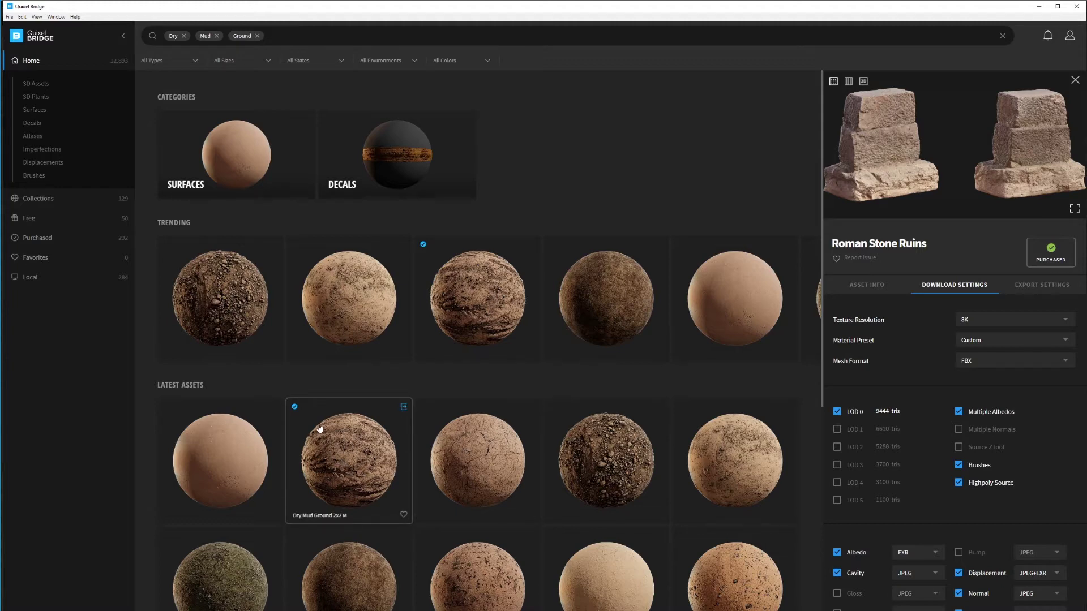
View the Dry Mud Ground 2x2 M surface, and download Rocky Dirt Ground 2x2 M with its export settings targeting Unreal Engine
click(342, 474)
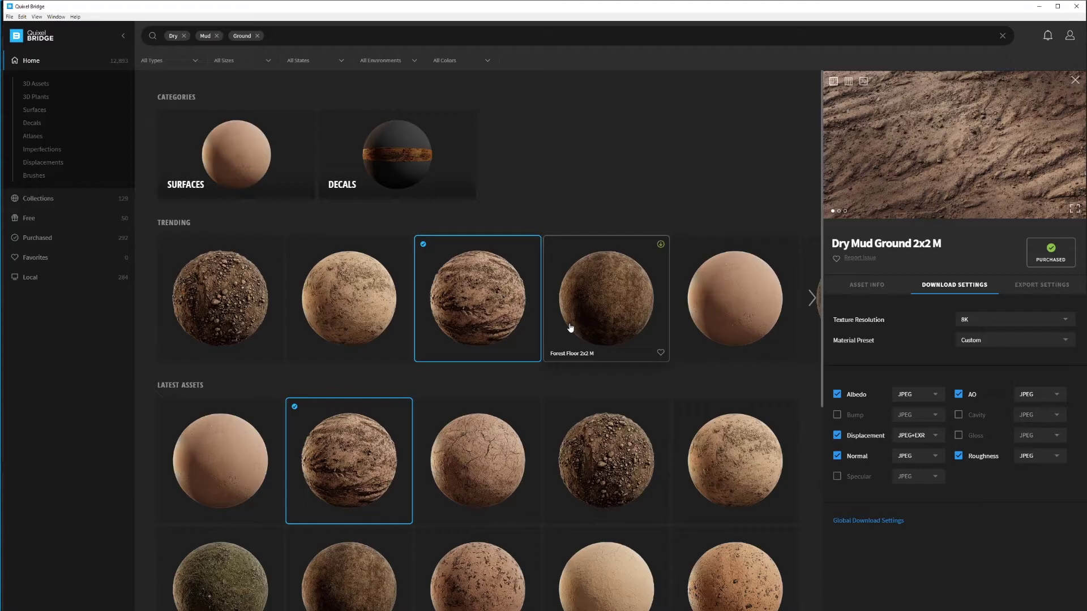
click(224, 298)
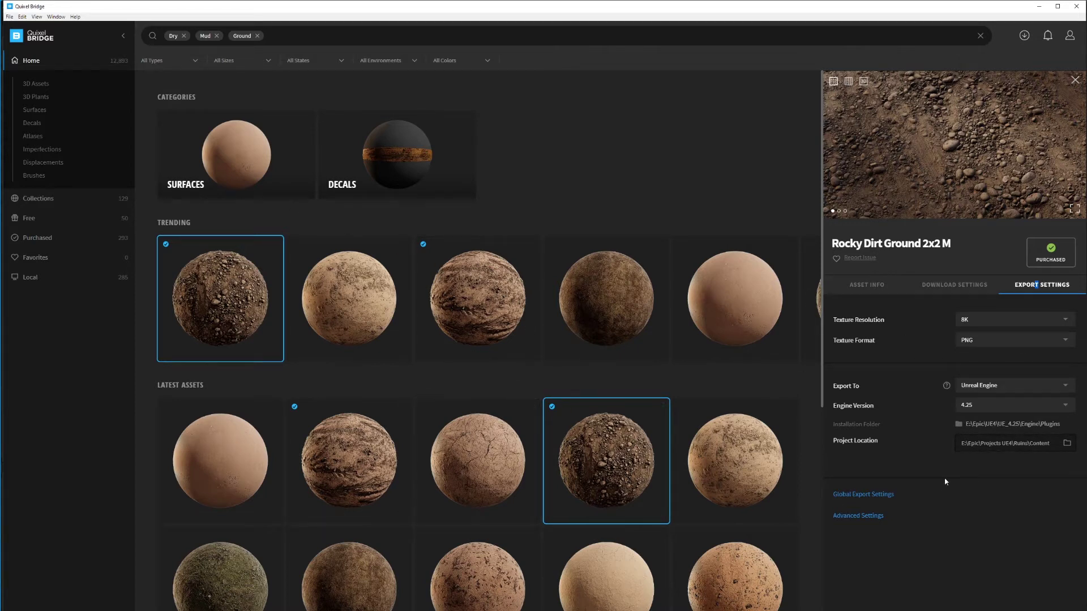
click(887, 289)
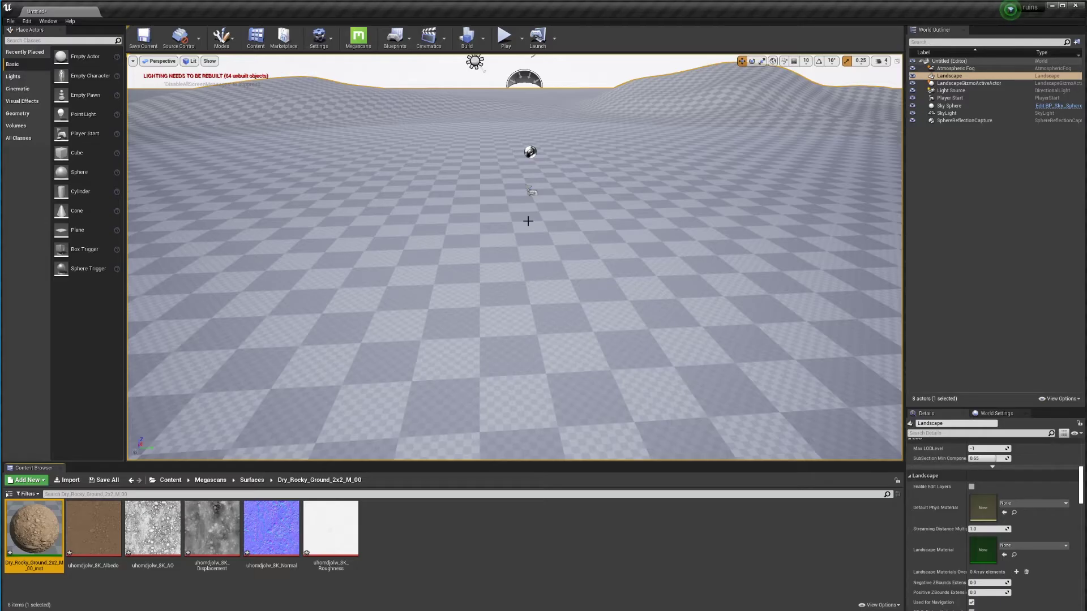
Review the Megascans plugin settings in Unreal Editor and close them
click(361, 45)
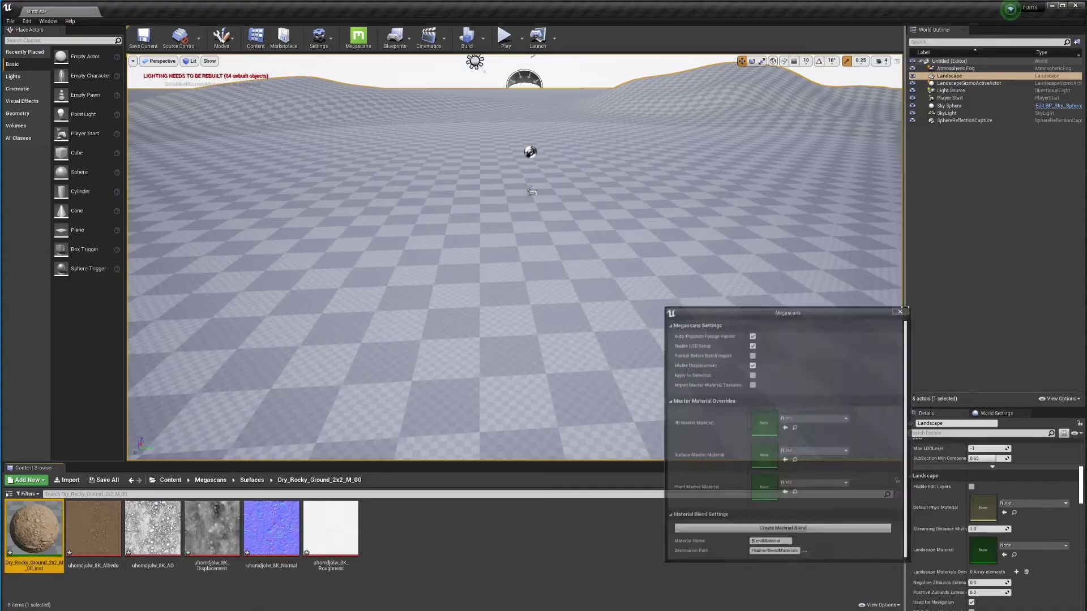
click(901, 310)
click(475, 557)
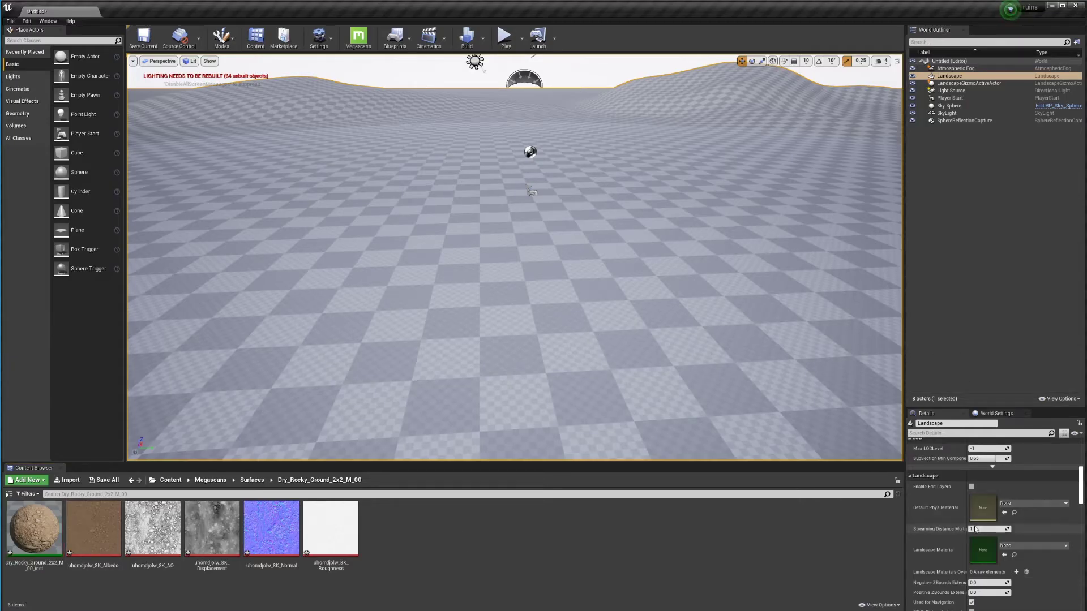
Assign Dry_Rocky_Ground_2x2_M_00_inst as the landscape material and inspect the ground texture up close
drag(31, 536, 979, 547)
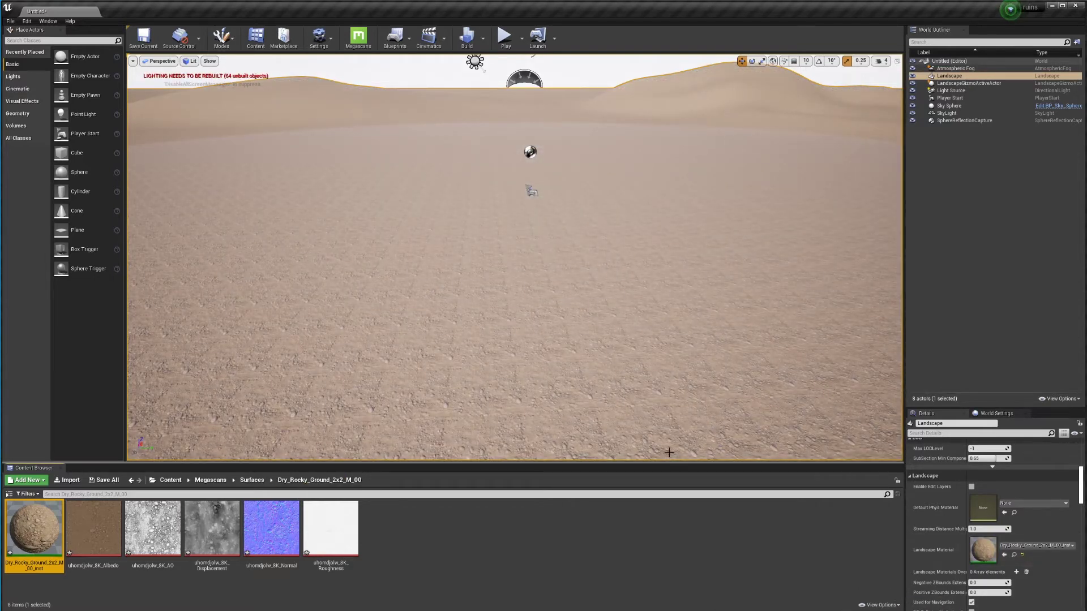
right_drag(626, 334, 492, 351)
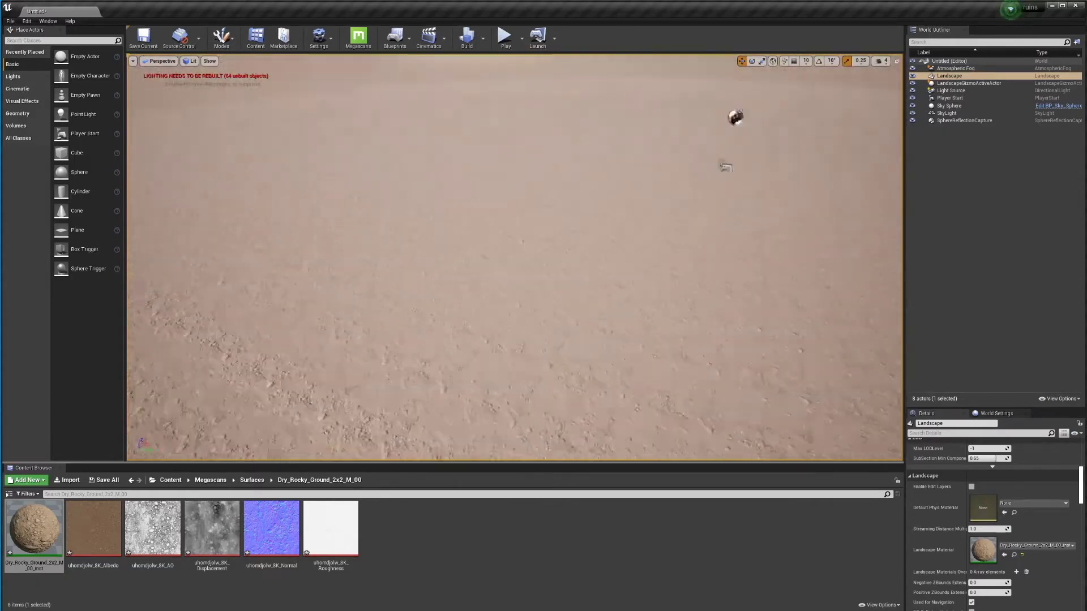
right_drag(626, 365, 625, 402)
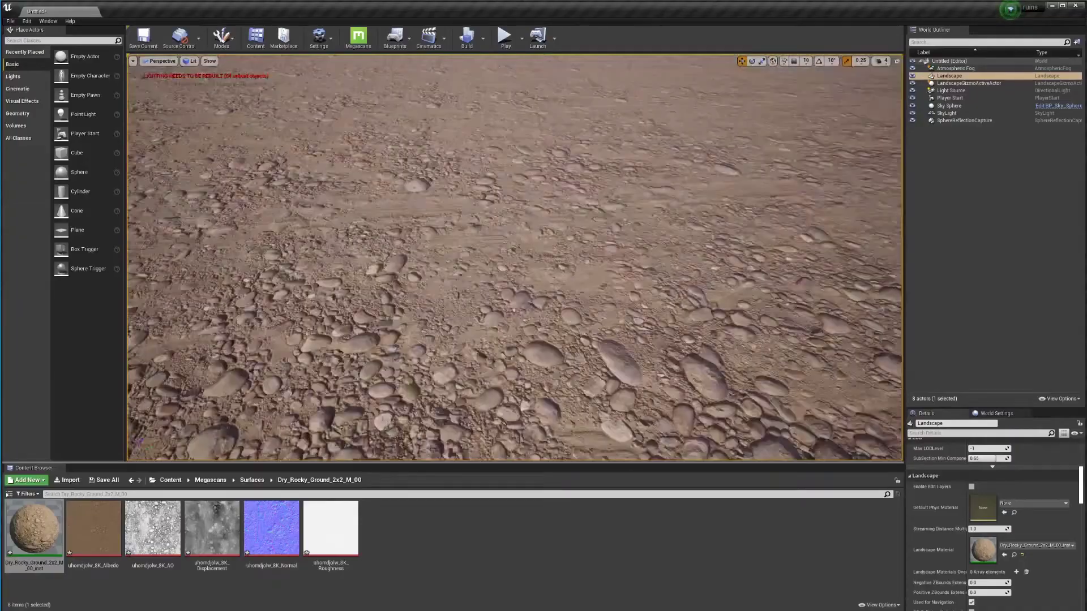
key(s)
right_drag(638, 272, 639, 302)
key(w)
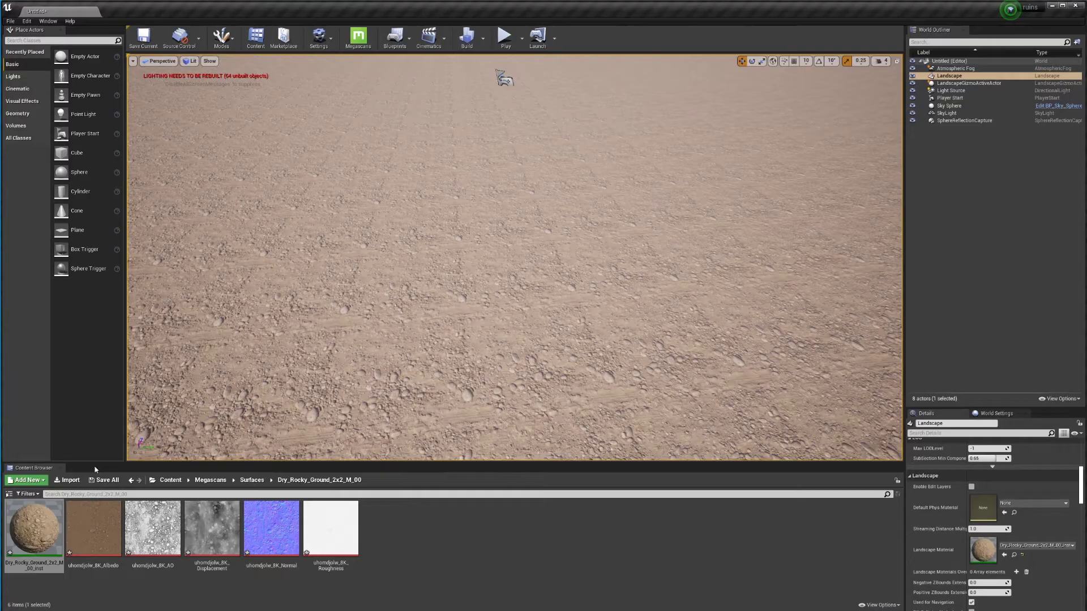
Open the Dry_Rocky_Ground_2x2_M_00_inst material instance in its editor and examine the preview sphere
click(47, 523)
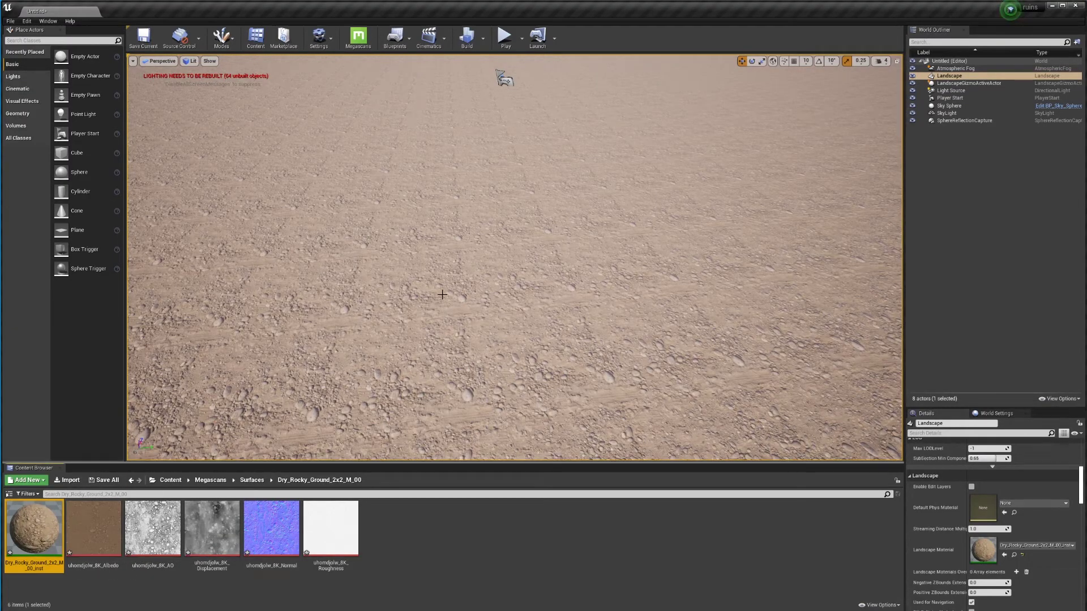
double_click(61, 520)
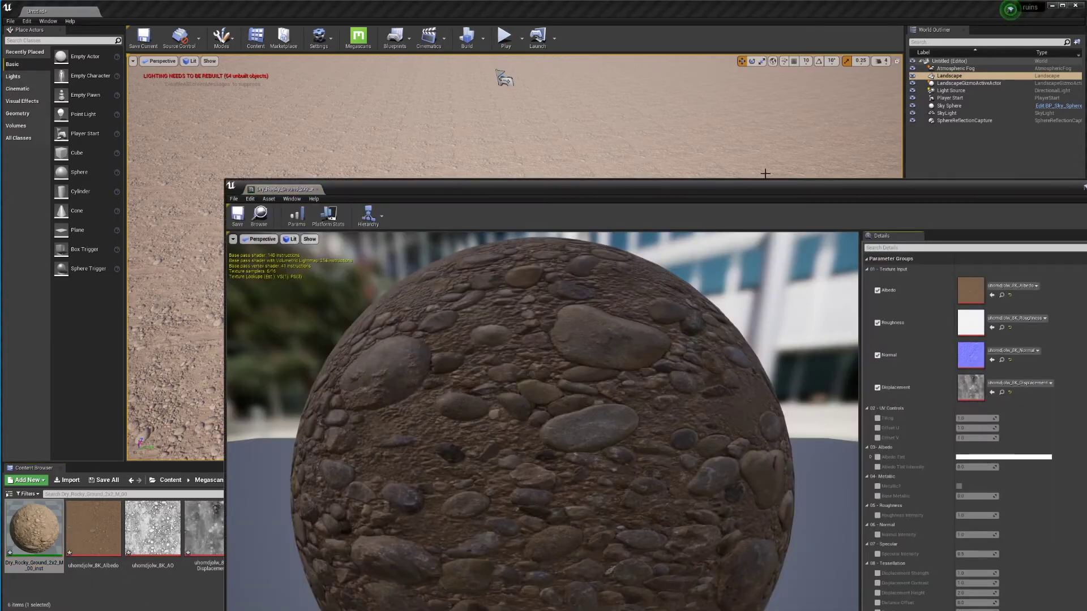
drag(749, 190, 660, 59)
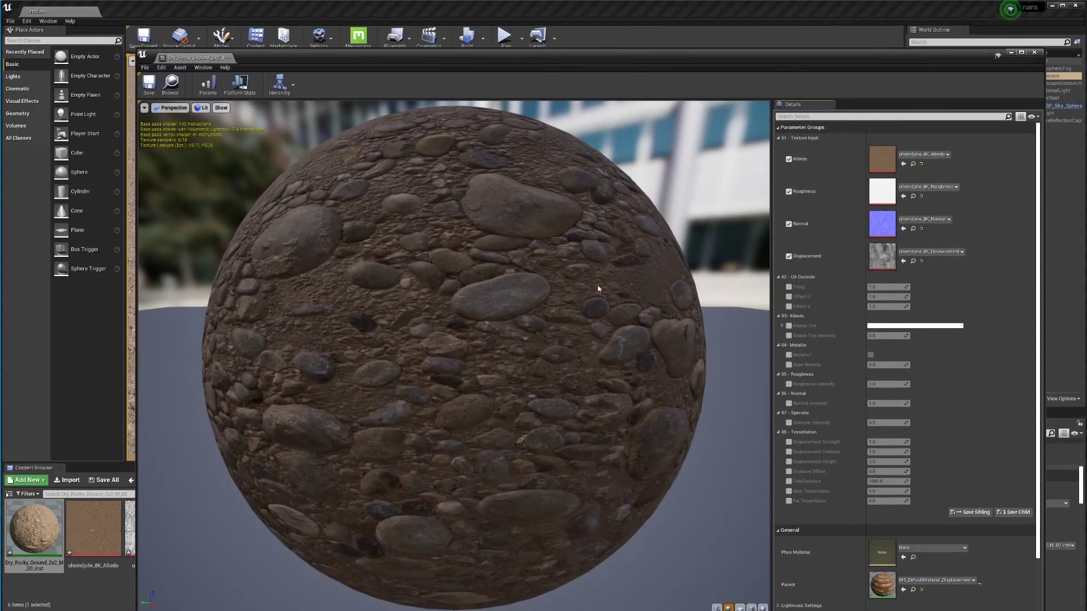
scroll(551, 250, down, 5)
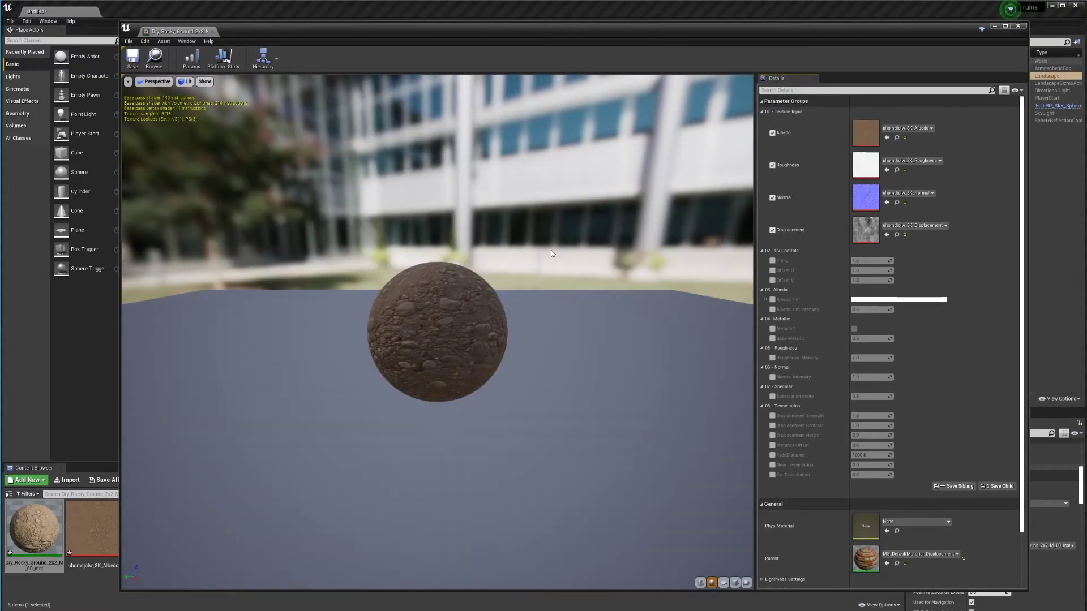
scroll(447, 315, up, 6)
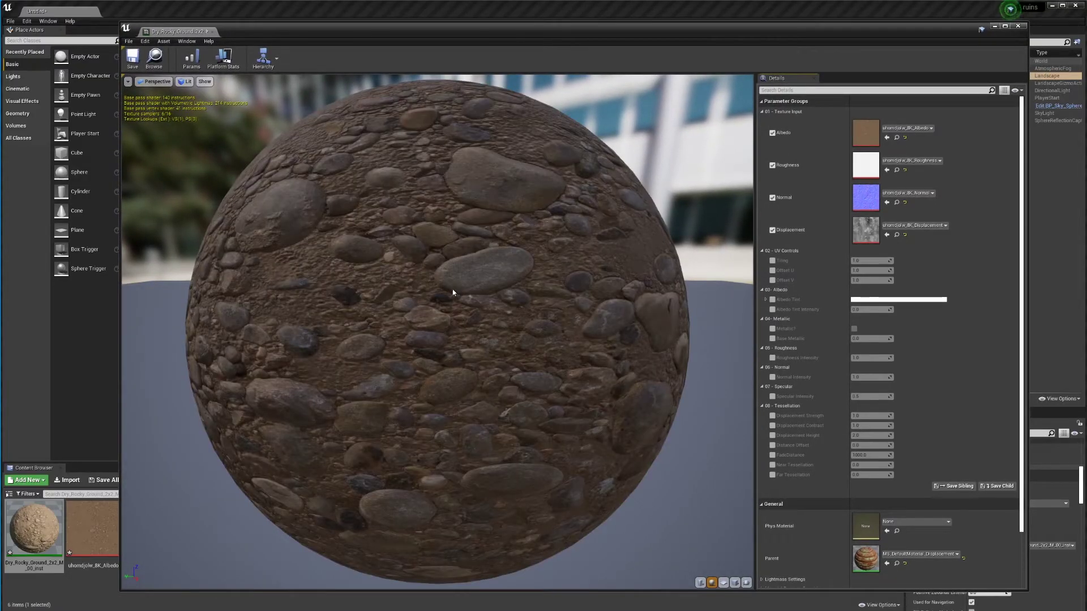
Enable the Tiling override in the material instance, set it to 0.25, and check the stone scale on the landscape
drag(702, 36, 727, 330)
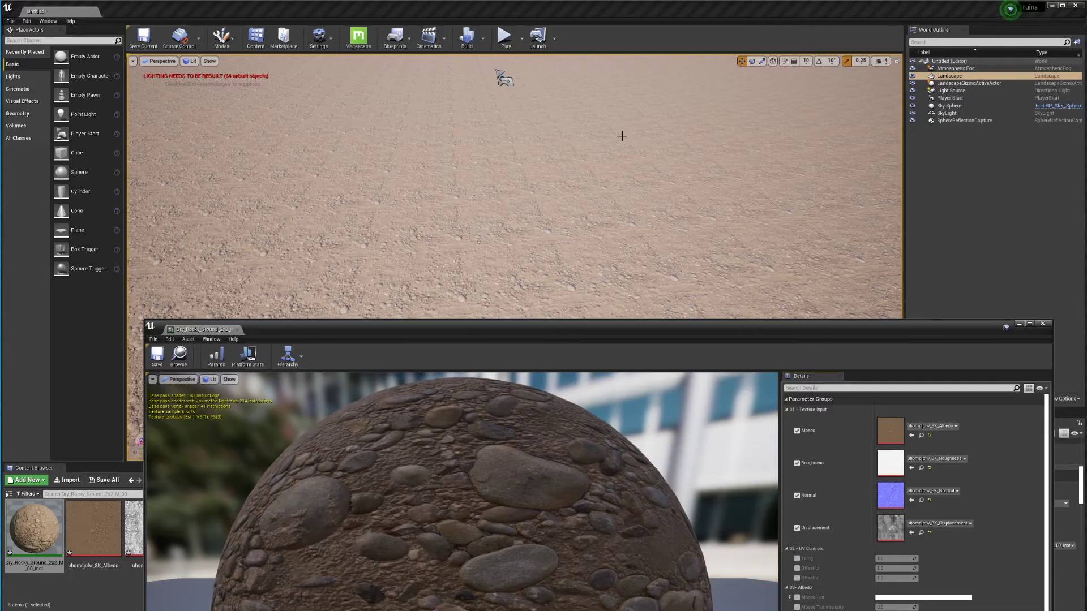
right_drag(609, 194, 585, 196)
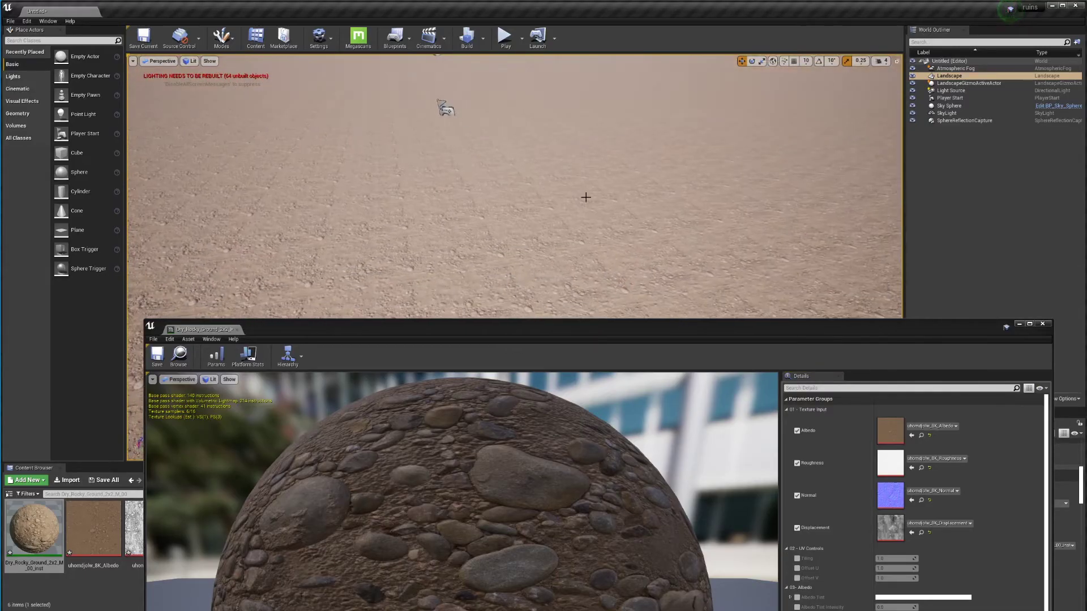
click(797, 558)
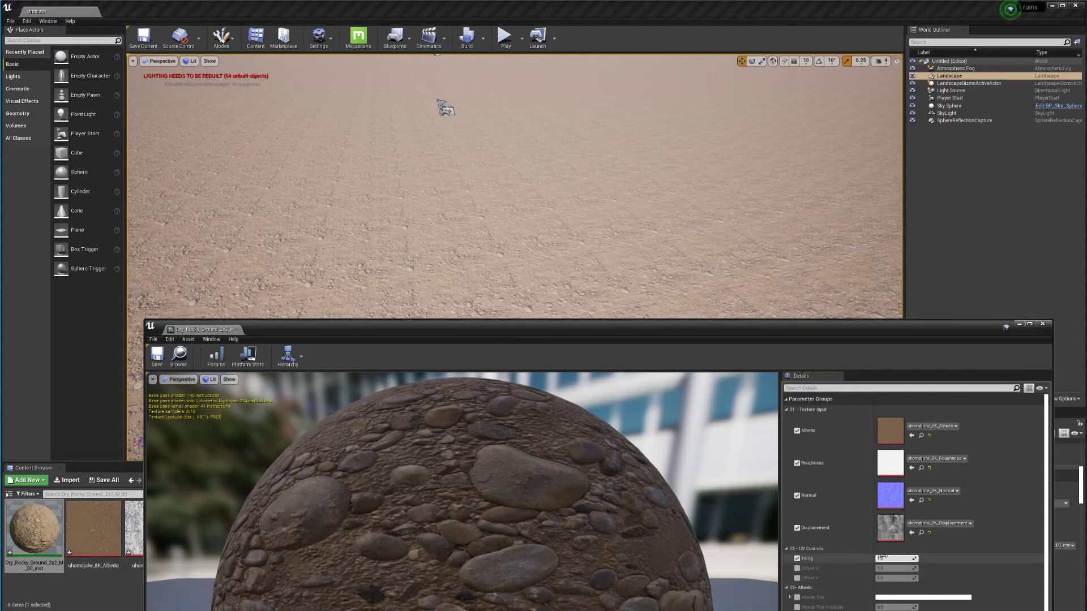
click(881, 558)
text(0.3)
key(Return)
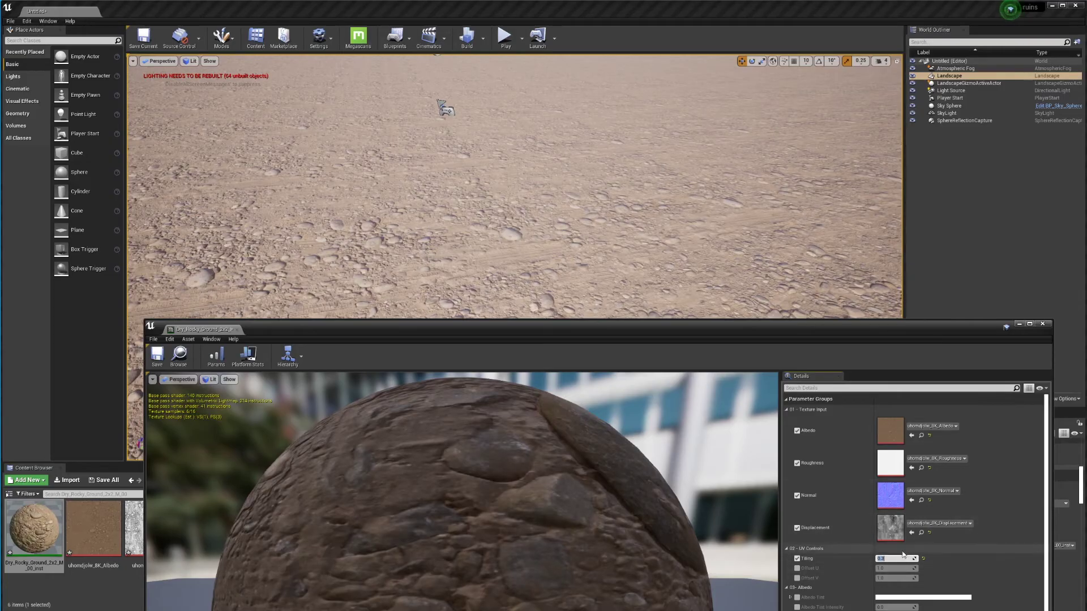
text(5)
key(Return)
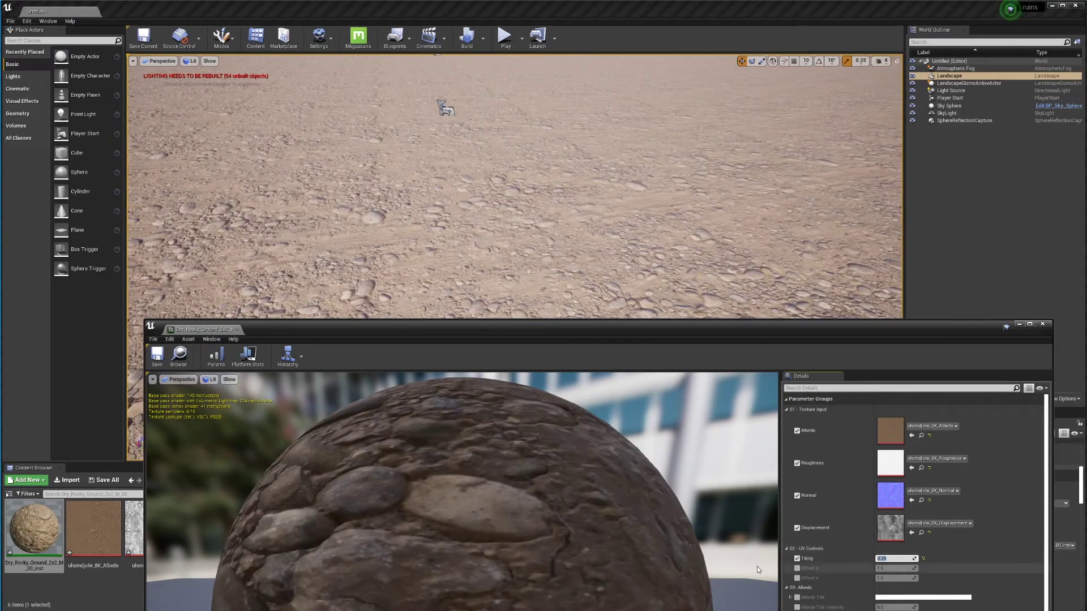
scroll(582, 210, down, 2)
right_drag(576, 221, 587, 185)
key(w)
key(s)
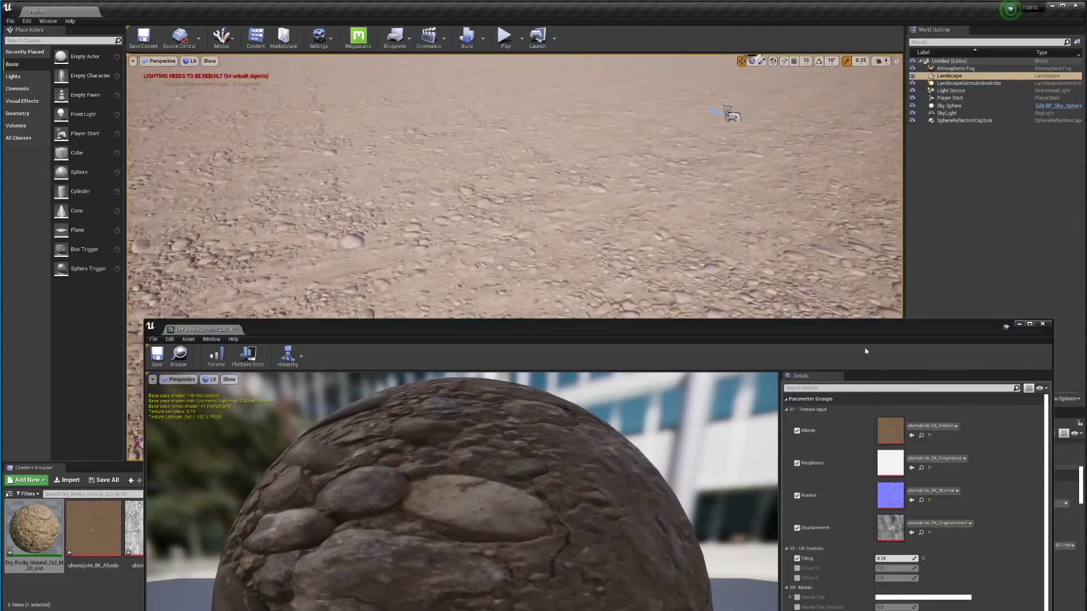
Lower the Tiling value to 0.15 and check the ground texture's scale in the level
click(891, 558)
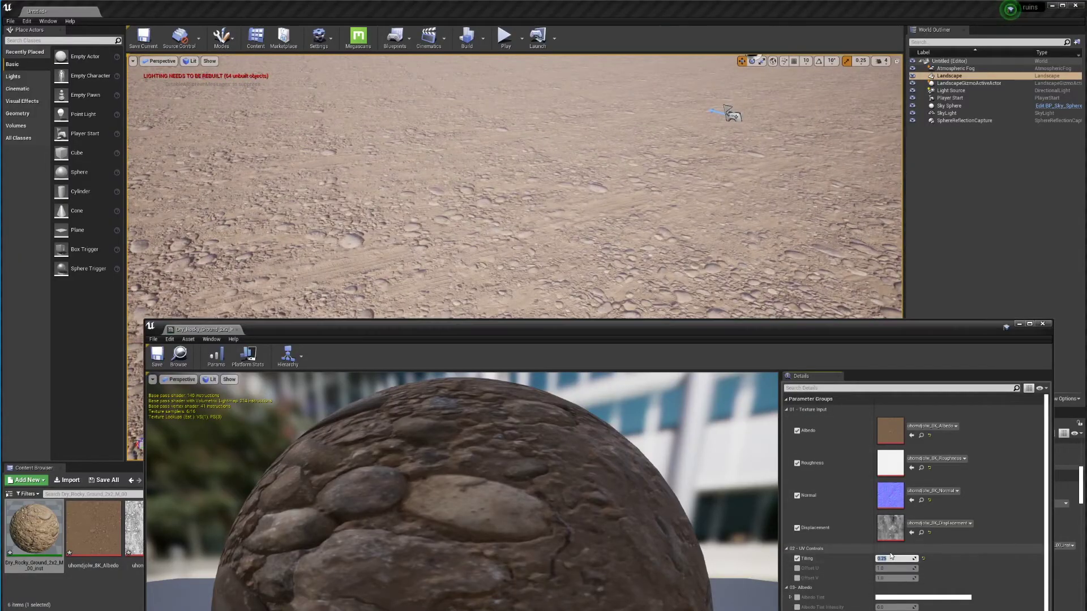
key(Return)
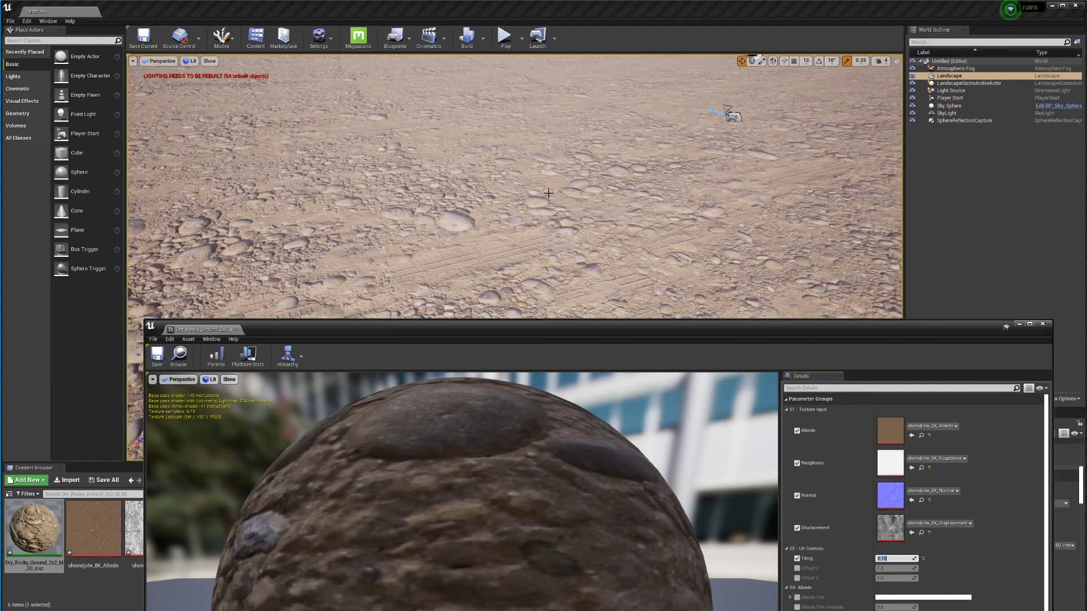
key(s)
right_drag(544, 191, 457, 246)
key(w)
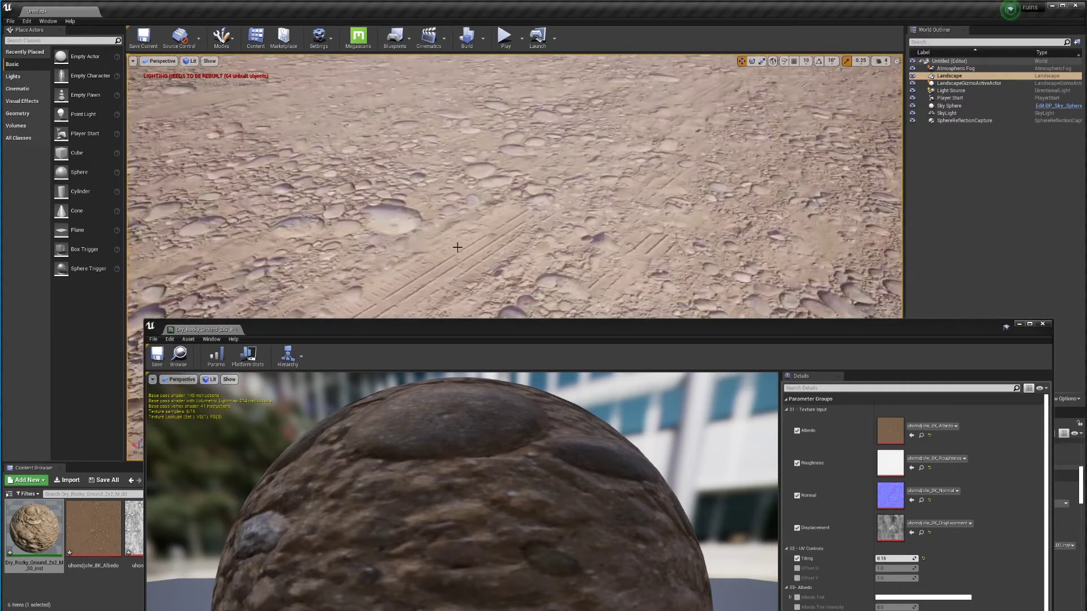
mouse_move(575, 216)
right_down()
mouse_move(575, 187)
mouse_move(573, 217)
right_up()
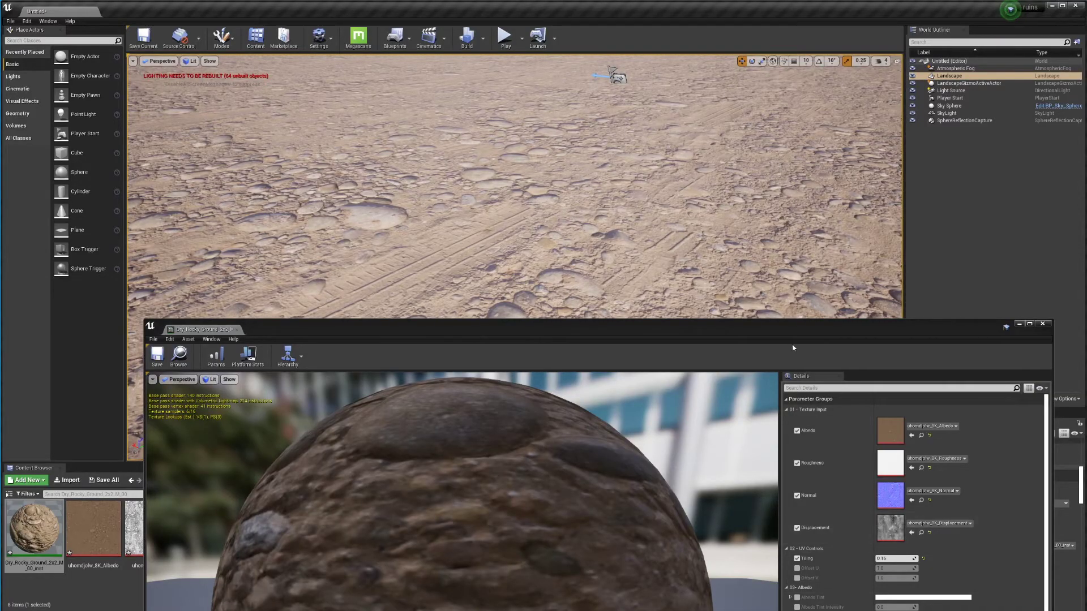
Enable all Tessellation overrides: Displacement Strength, Contrast and Height, Distance Offset, FadeDistance, Near Tessellation and Far Tessellation
drag(795, 329, 746, 105)
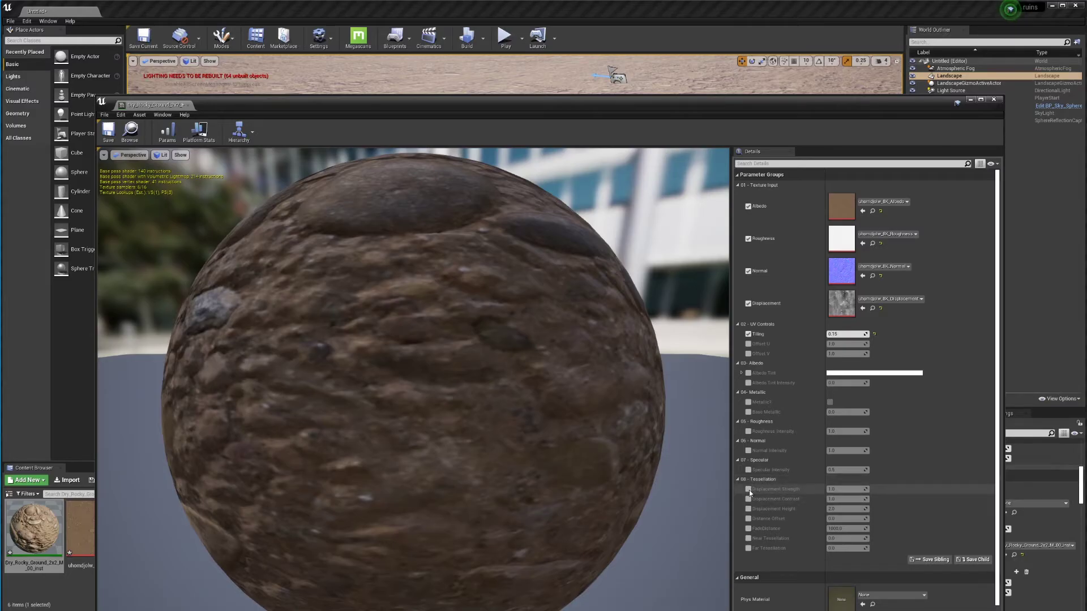
scroll(412, 442, down, 5)
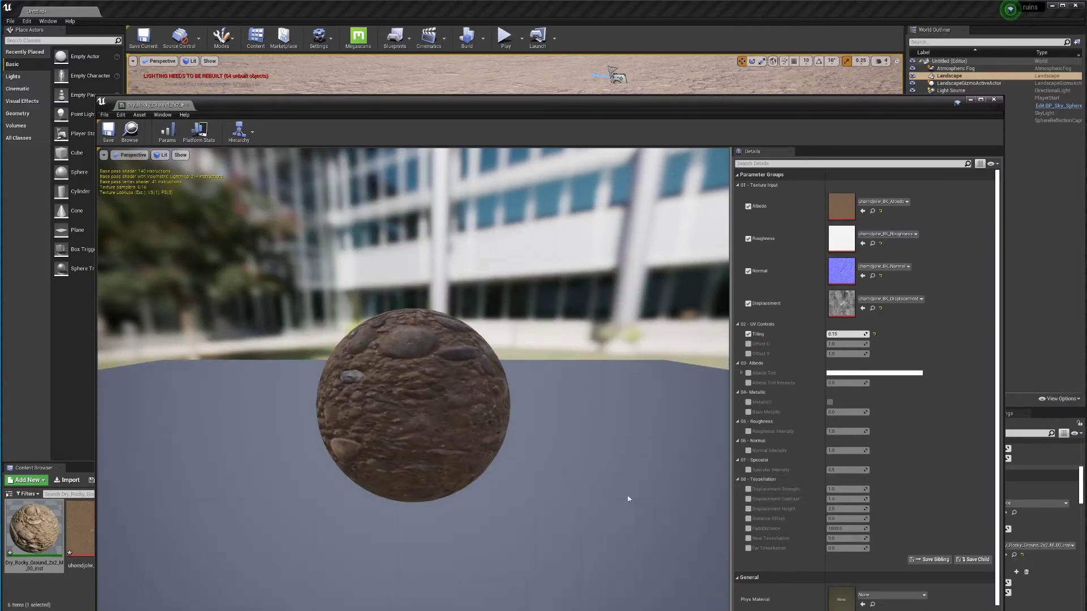
click(747, 489)
click(748, 499)
click(748, 509)
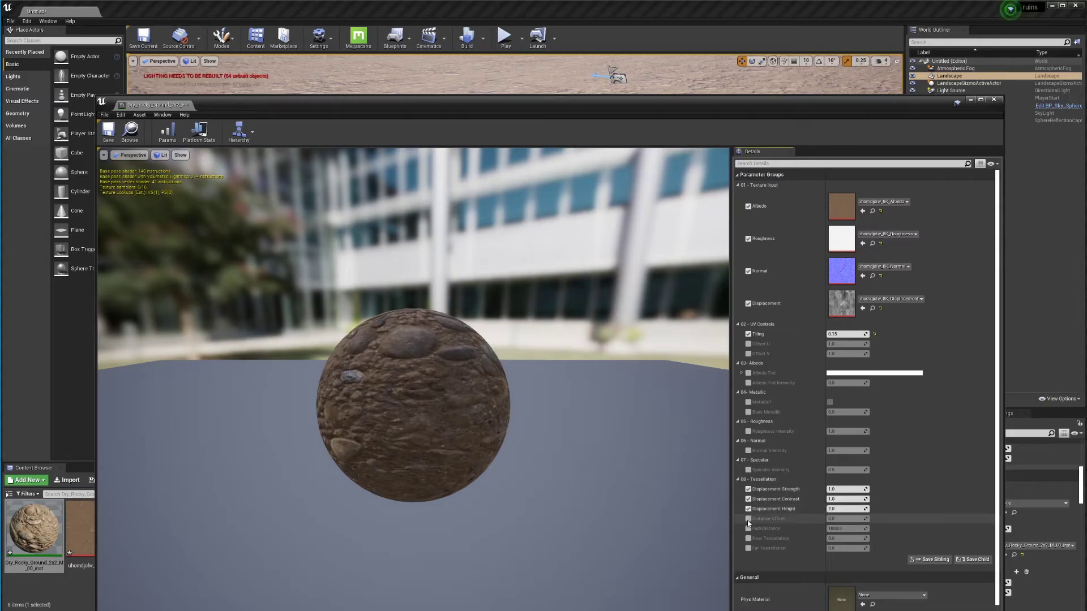
click(748, 518)
click(747, 528)
click(748, 539)
click(748, 548)
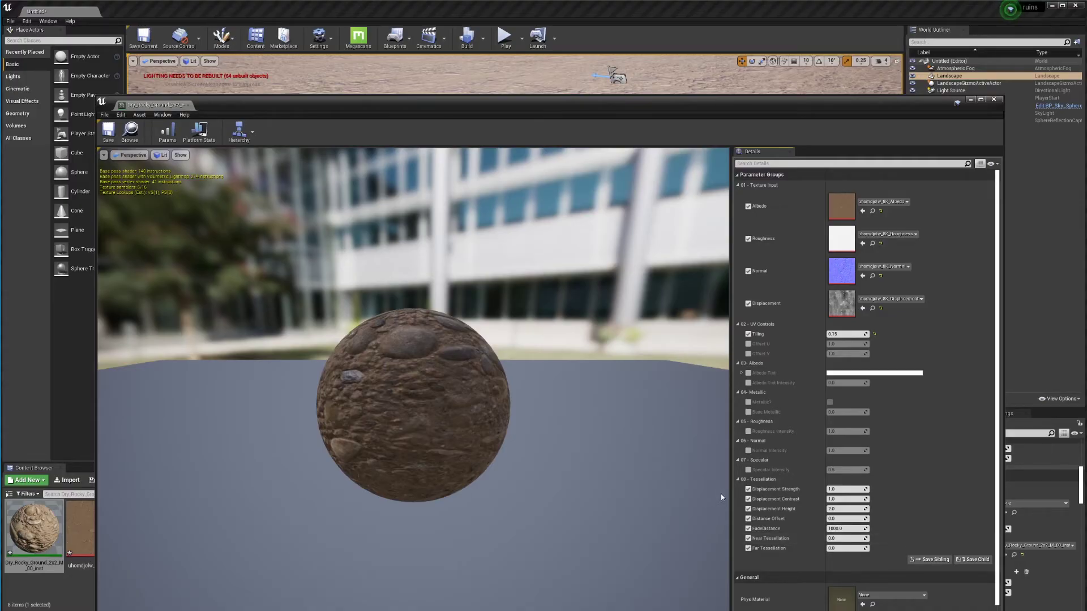
Uncover the level viewport and display the landscape in Brush Wireframe view mode
drag(737, 104, 701, 347)
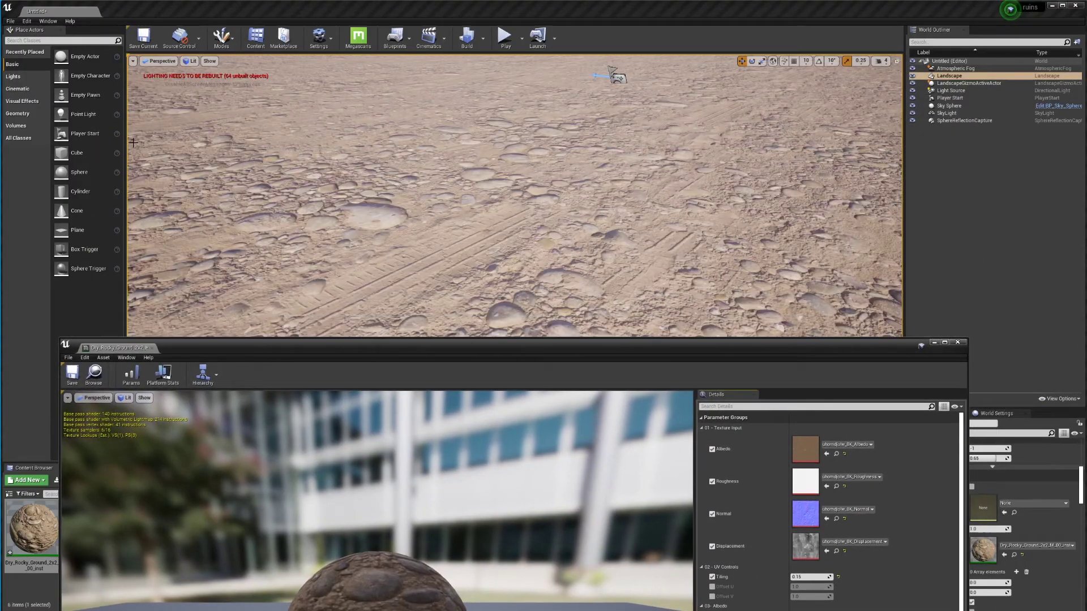
click(190, 61)
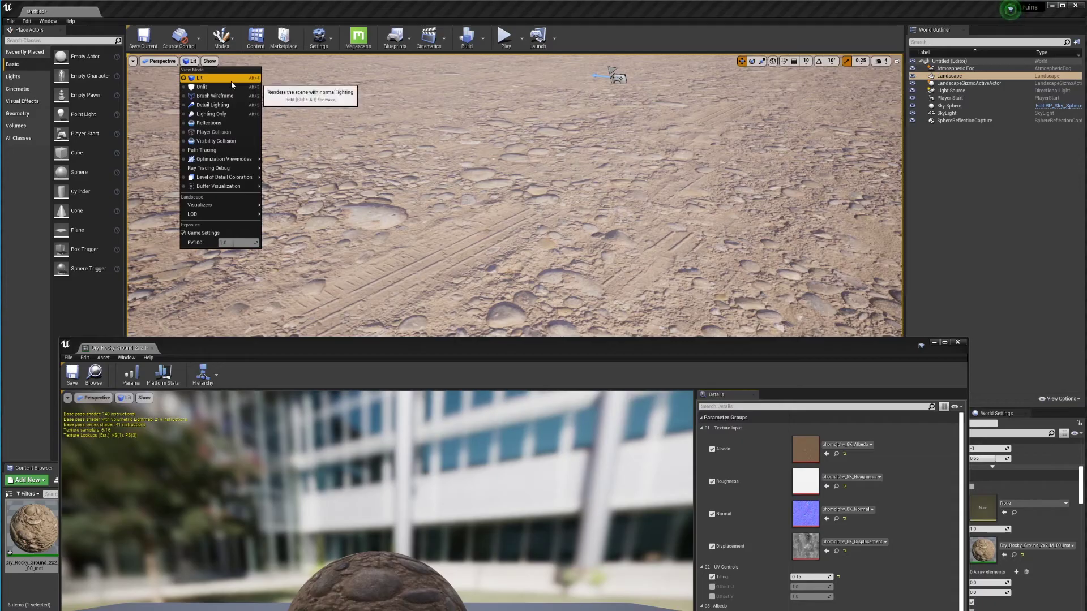
click(215, 95)
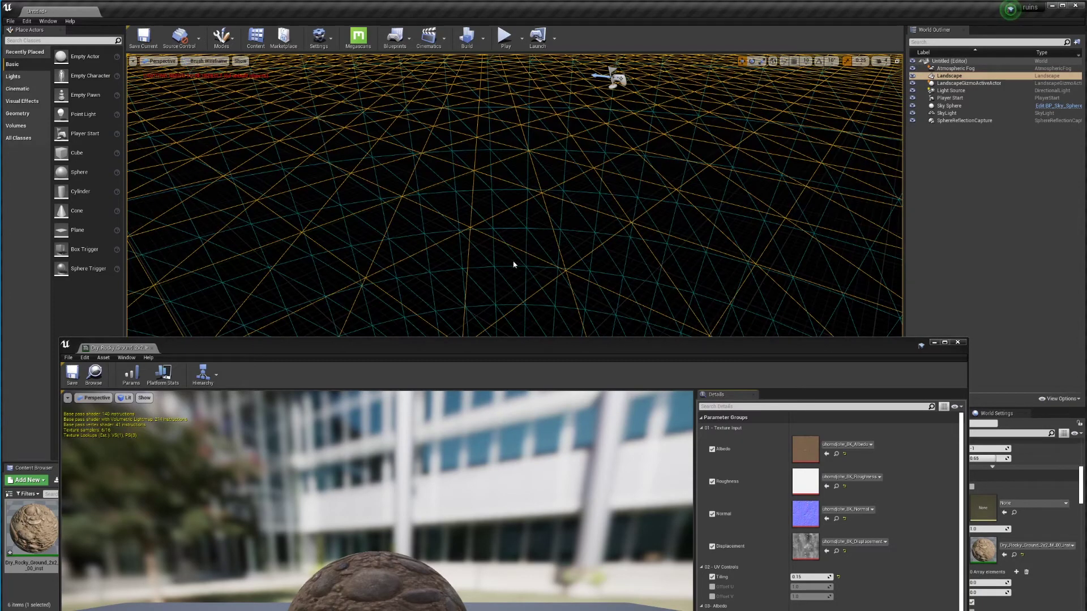
Set Near Tessellation to 15 and inspect the landscape's wireframe density up to the distant hills
drag(541, 362, 582, 179)
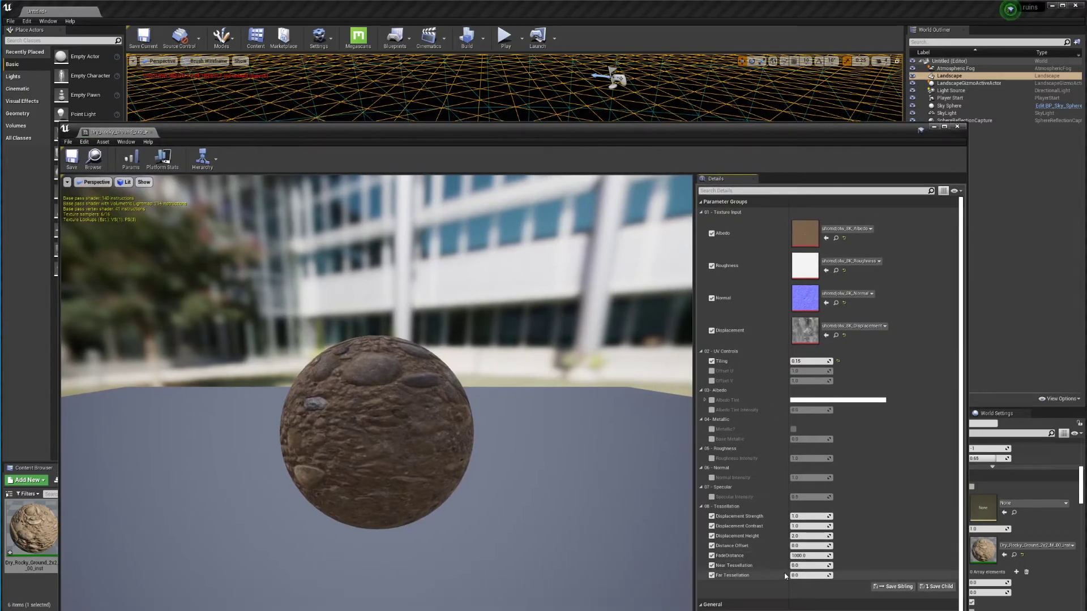
click(803, 565)
text(15)
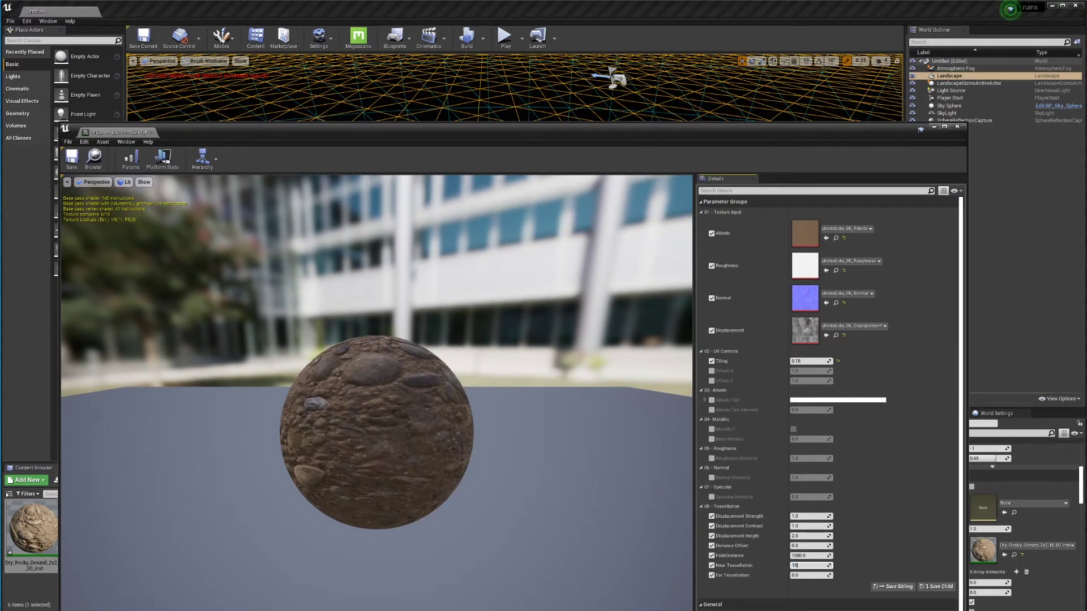
key(Return)
drag(572, 134, 585, 593)
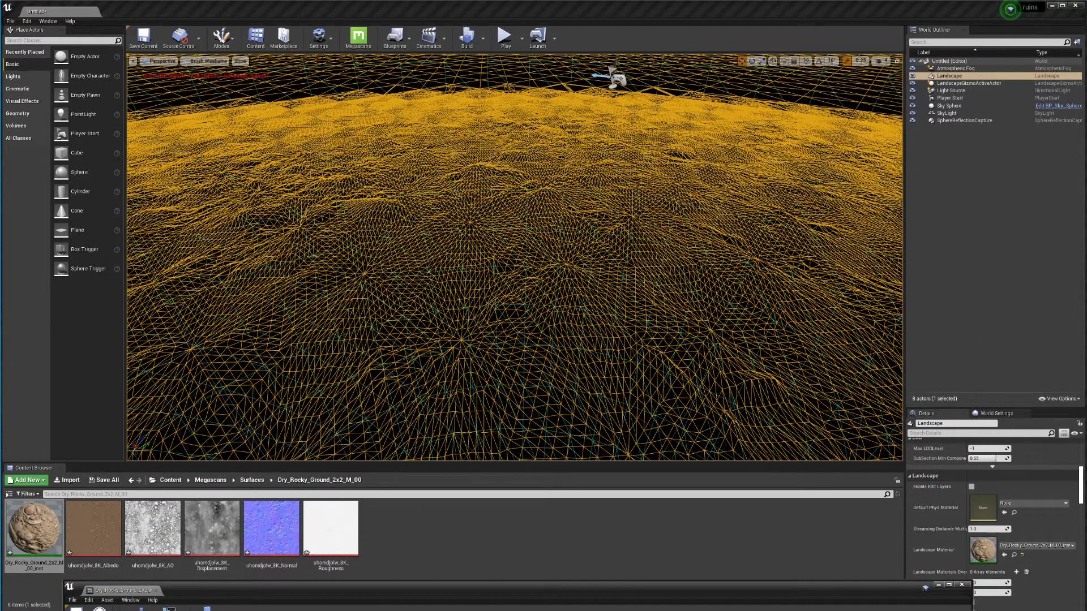
right_drag(270, 181, 290, 142)
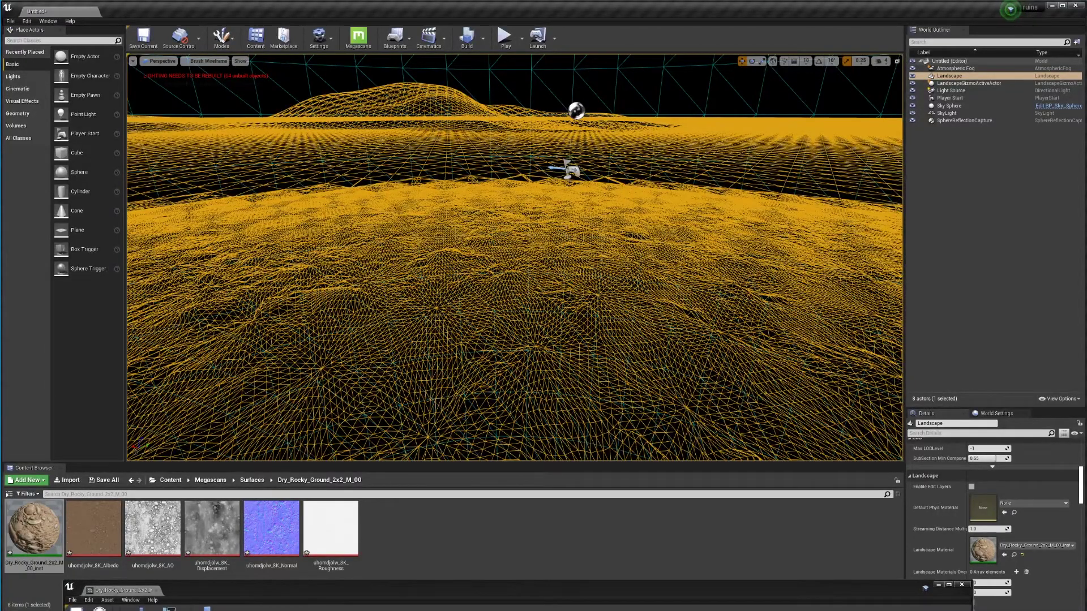
Return the level viewport to Lit view mode and inspect the displaced rocky ground toward the hill
drag(519, 598, 489, 235)
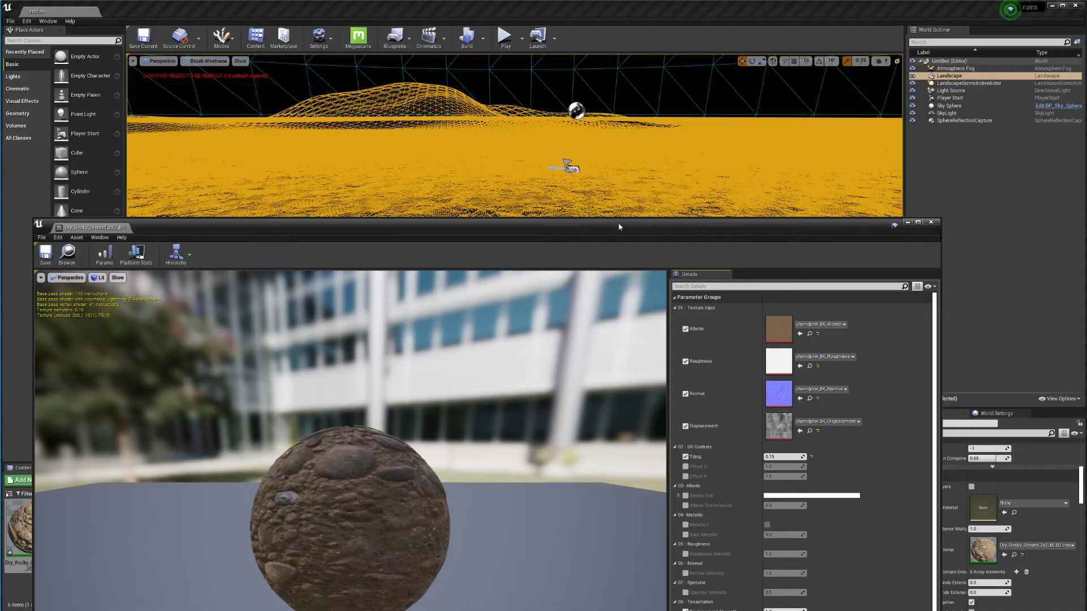
drag(624, 229, 684, 451)
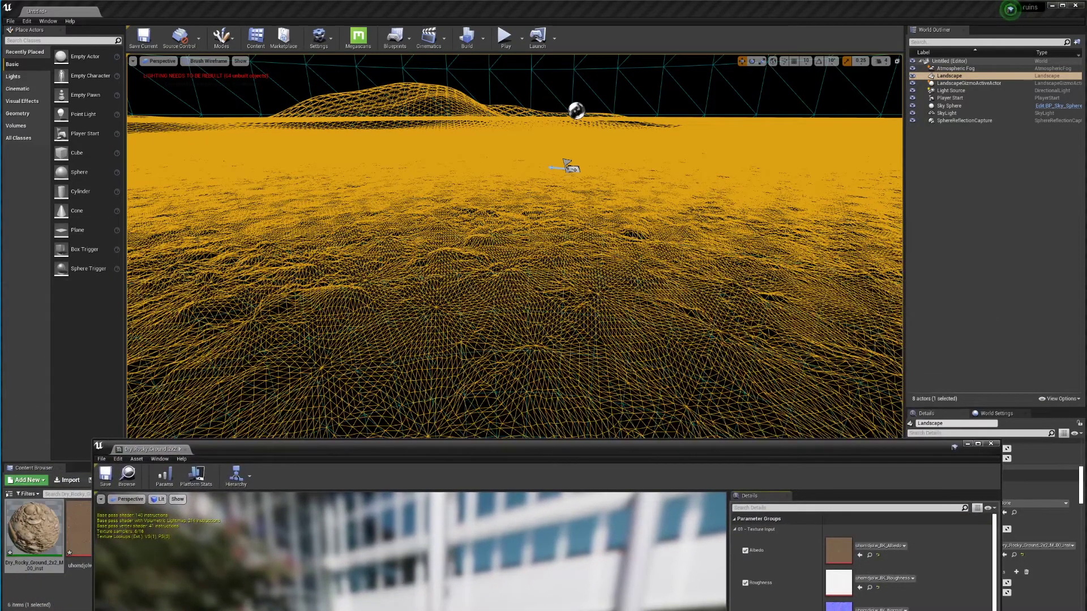
click(208, 61)
click(214, 79)
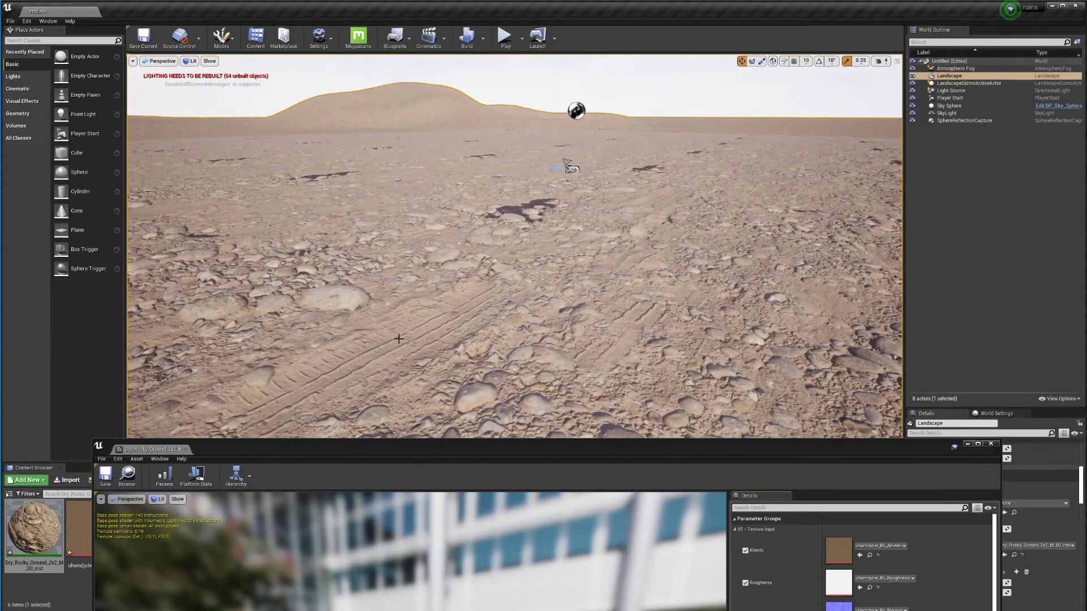
right_drag(724, 333, 640, 376)
key(w)
right_drag(724, 362, 725, 312)
right_drag(658, 329, 575, 333)
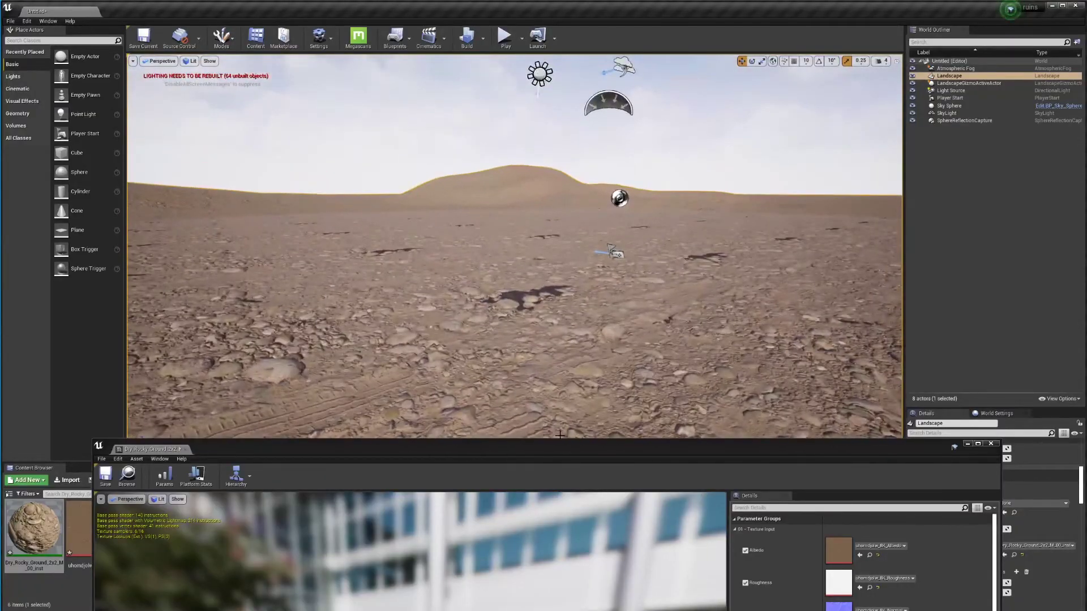
Examine the material's displacement on the preview sphere from several angles and distances
drag(570, 451, 532, 209)
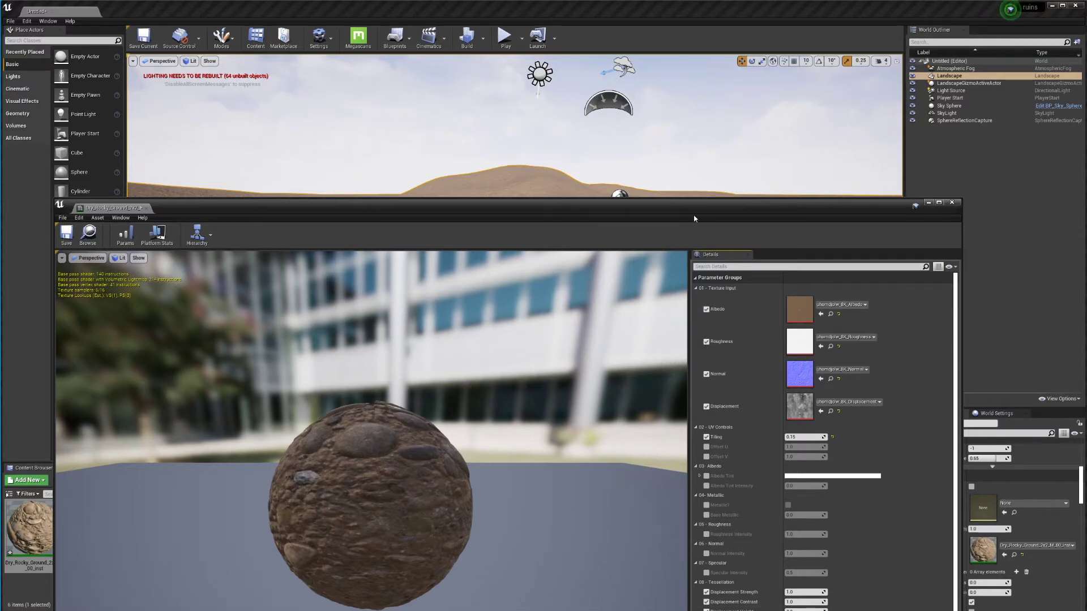
drag(694, 214, 703, 367)
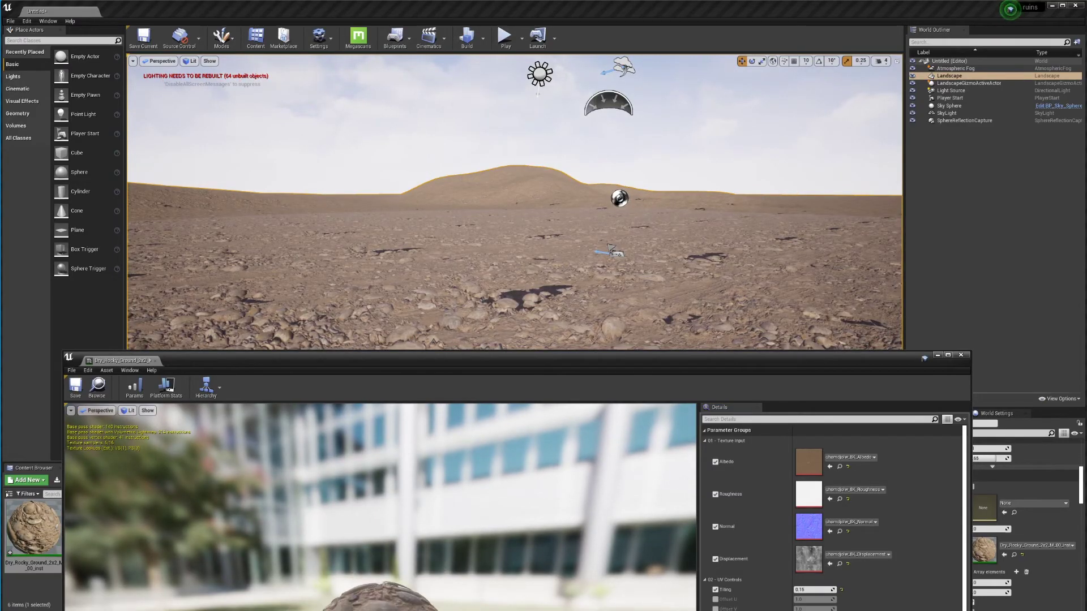
mouse_move(380, 507)
right_down()
mouse_move(380, 476)
mouse_move(381, 515)
mouse_move(381, 498)
right_up()
drag(380, 498, 498, 504)
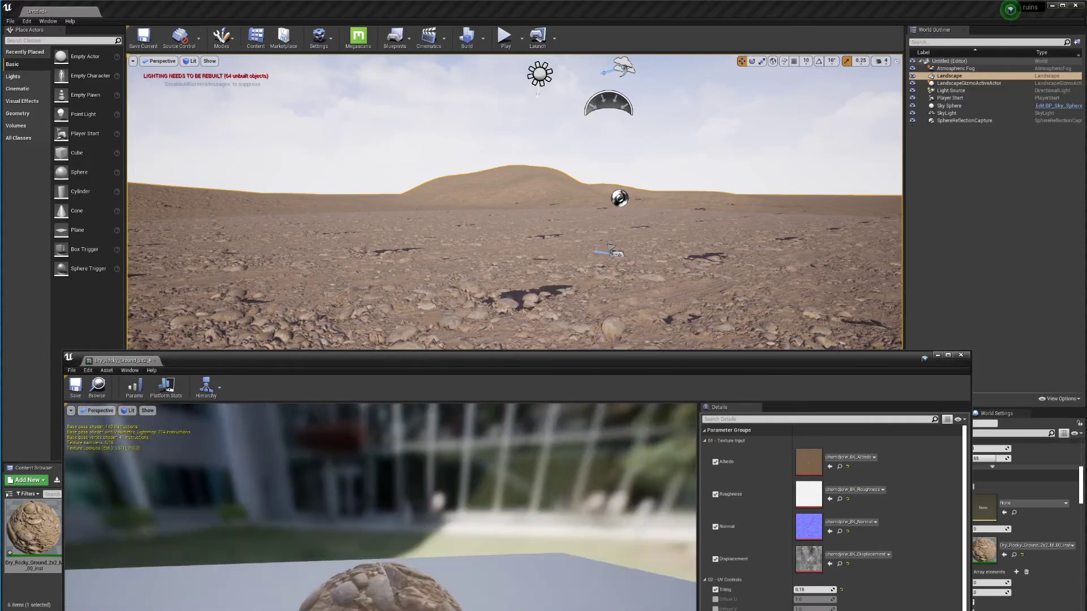
drag(382, 586, 411, 583)
scroll(382, 586, up, 4)
scroll(382, 572, down, 5)
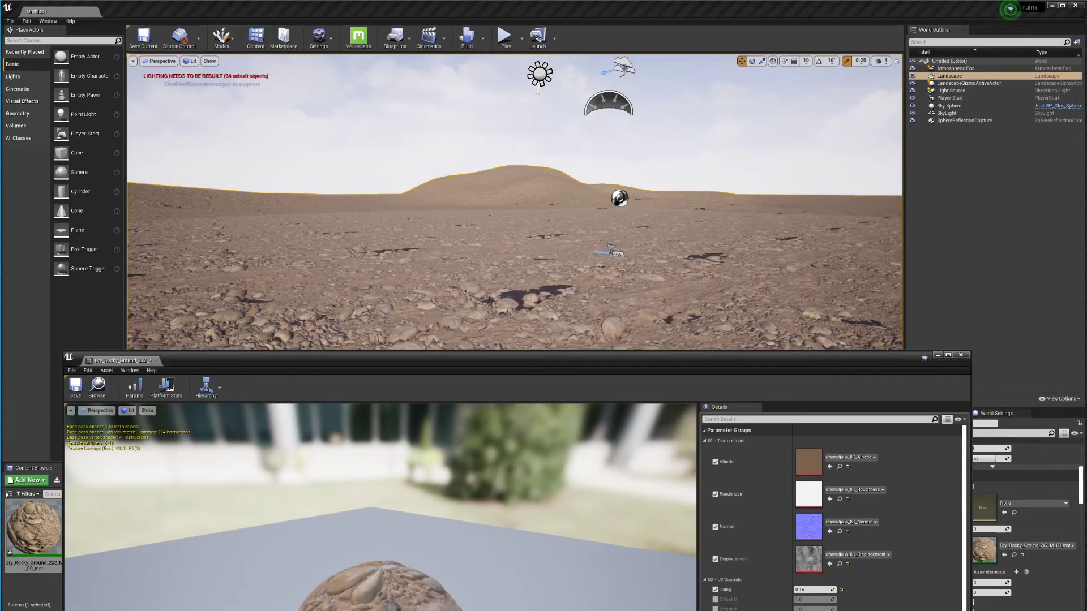
drag(382, 509, 456, 481)
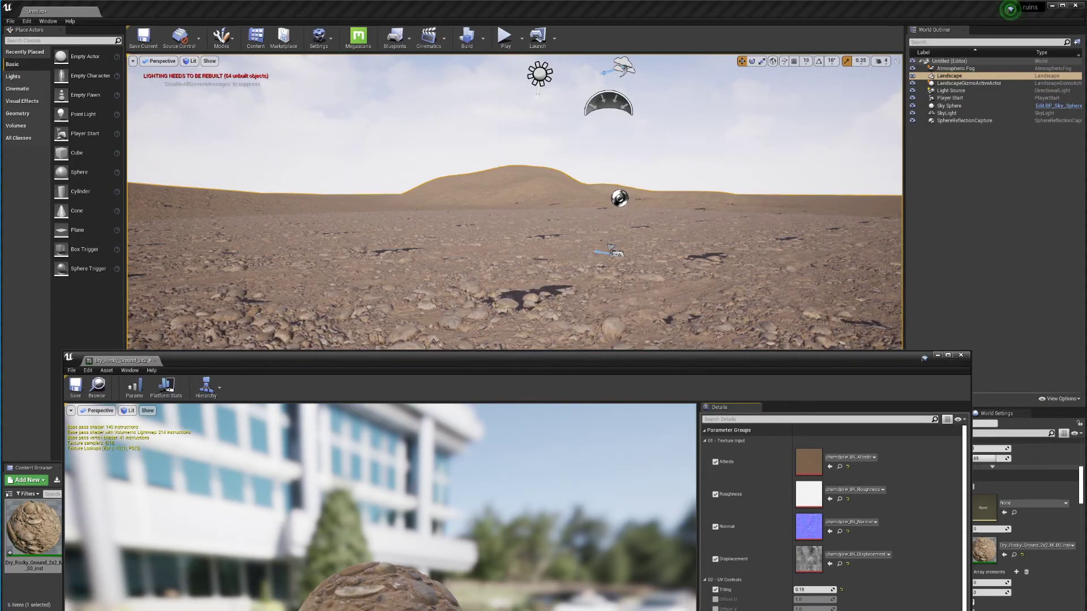
Inspect the displaced stones on the landscape up close and from farther away
mouse_move(514, 243)
right_down()
mouse_move(498, 317)
mouse_move(441, 271)
mouse_move(469, 317)
mouse_move(447, 294)
mouse_move(481, 243)
mouse_move(509, 264)
right_up()
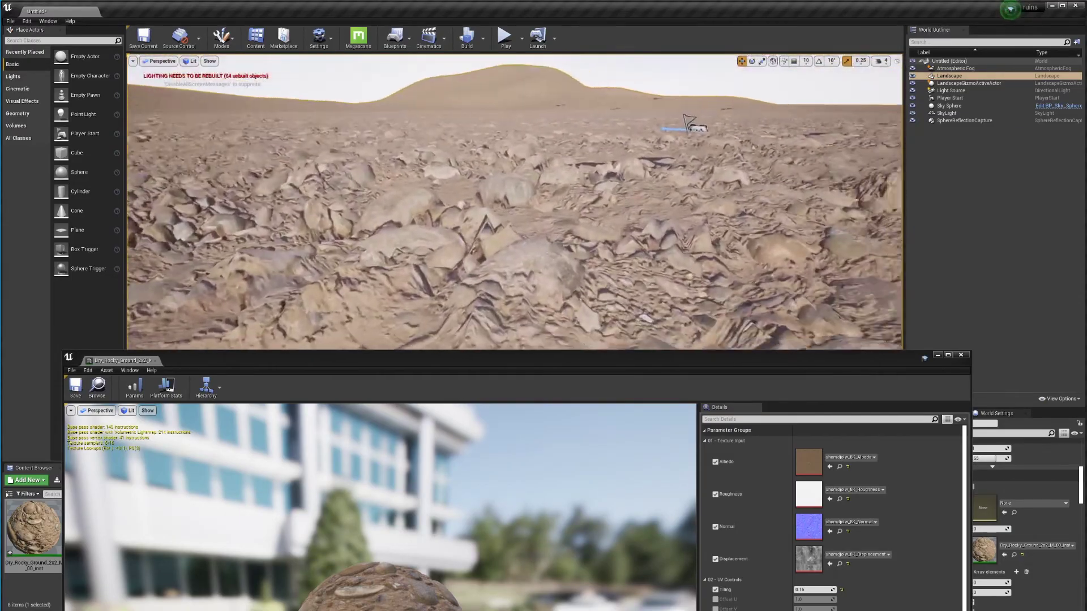
right_drag(517, 218, 460, 294)
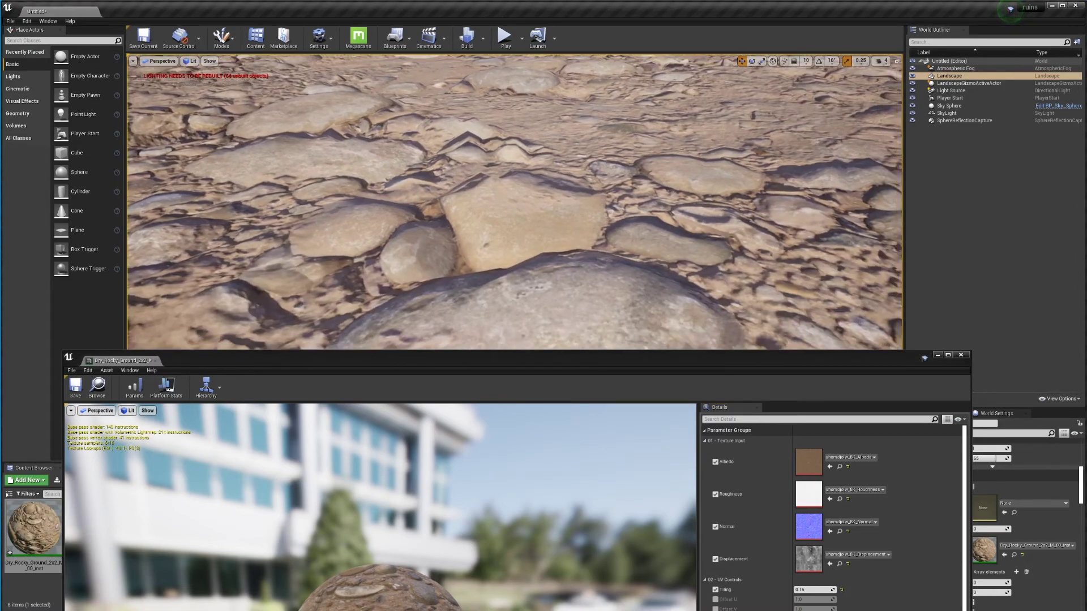
right_drag(514, 201, 575, 198)
key(w)
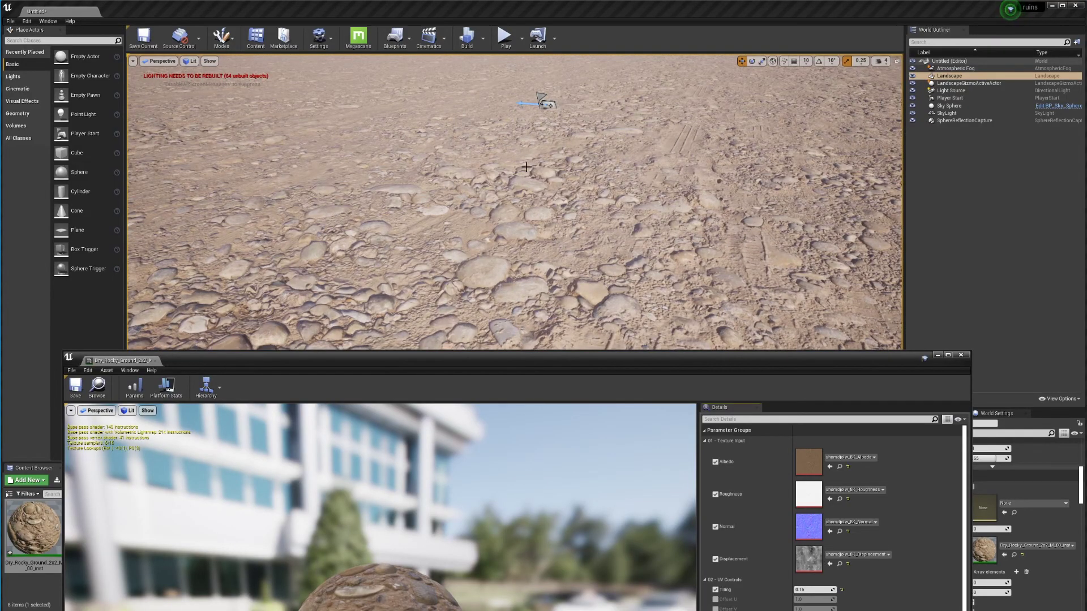
right_drag(526, 168, 528, 179)
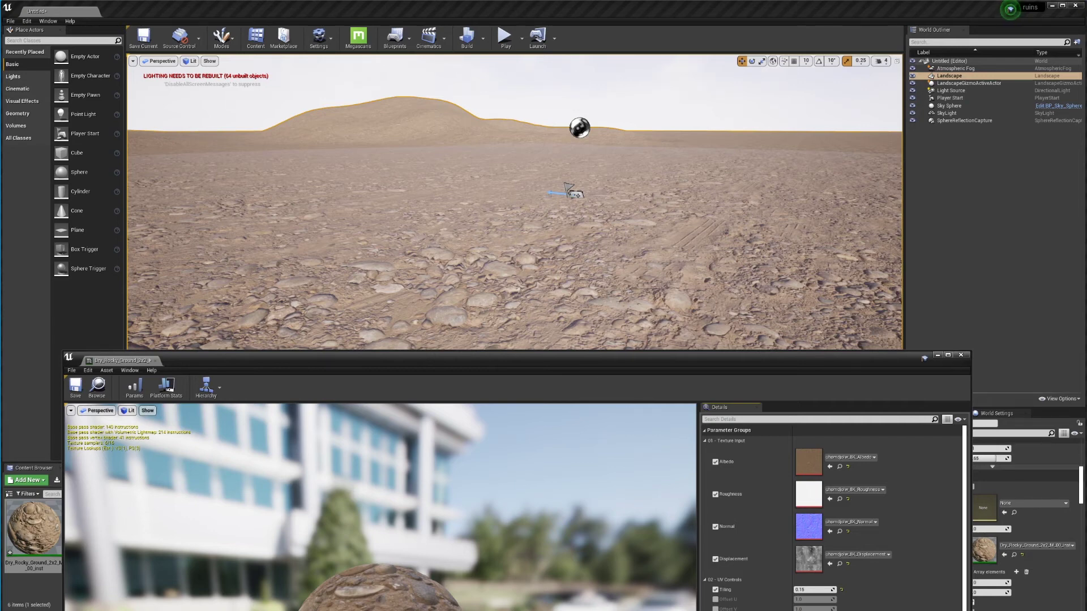
drag(758, 366, 789, 304)
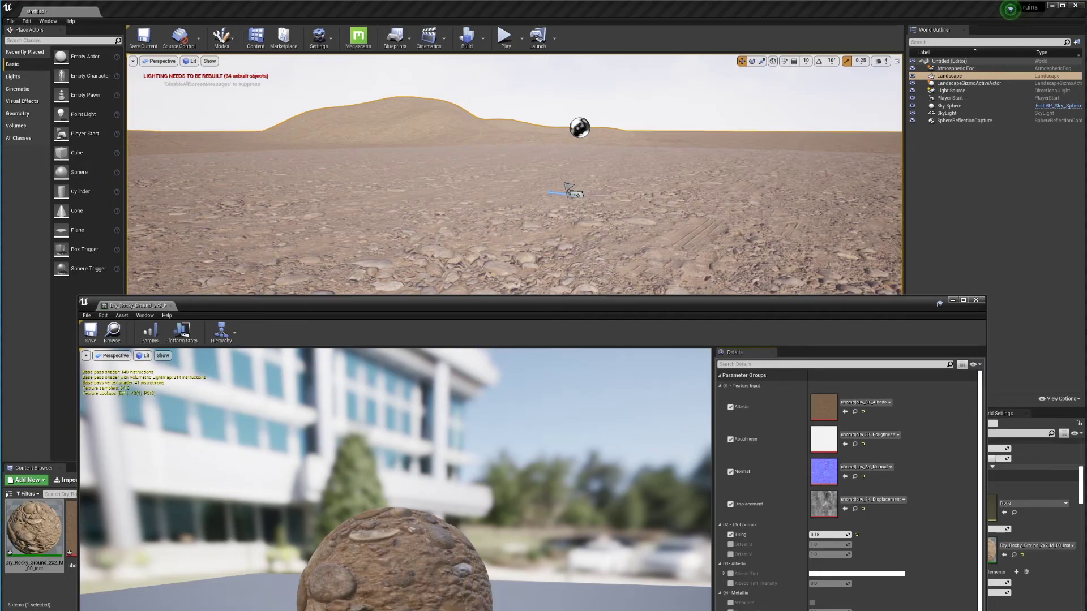
Examine the displaced rocky ground across the landscape and compare it with the material's preview sphere
drag(588, 310, 567, 329)
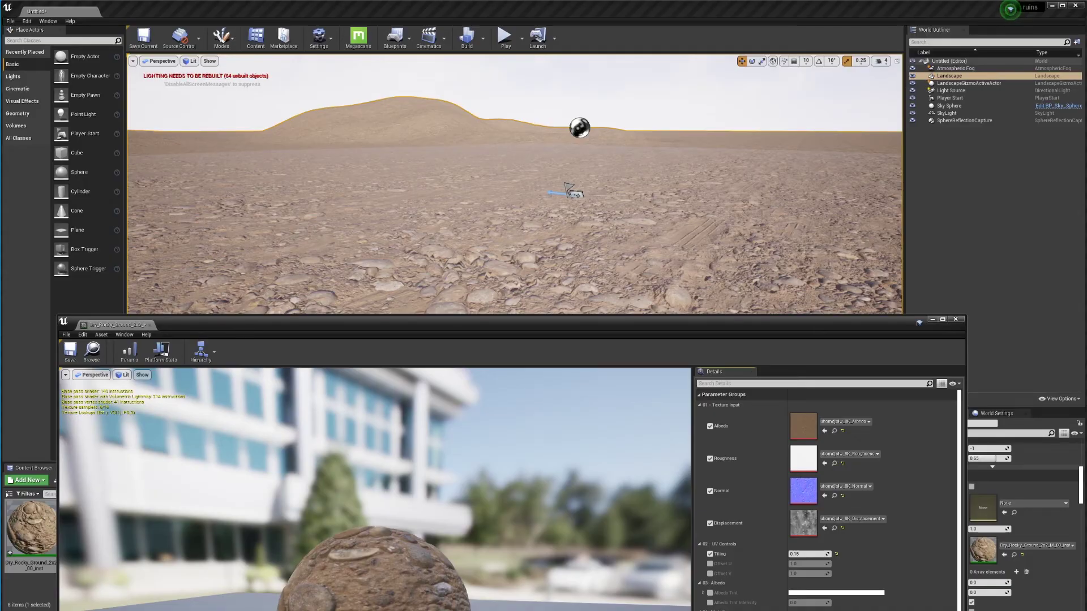
right_drag(532, 260, 608, 249)
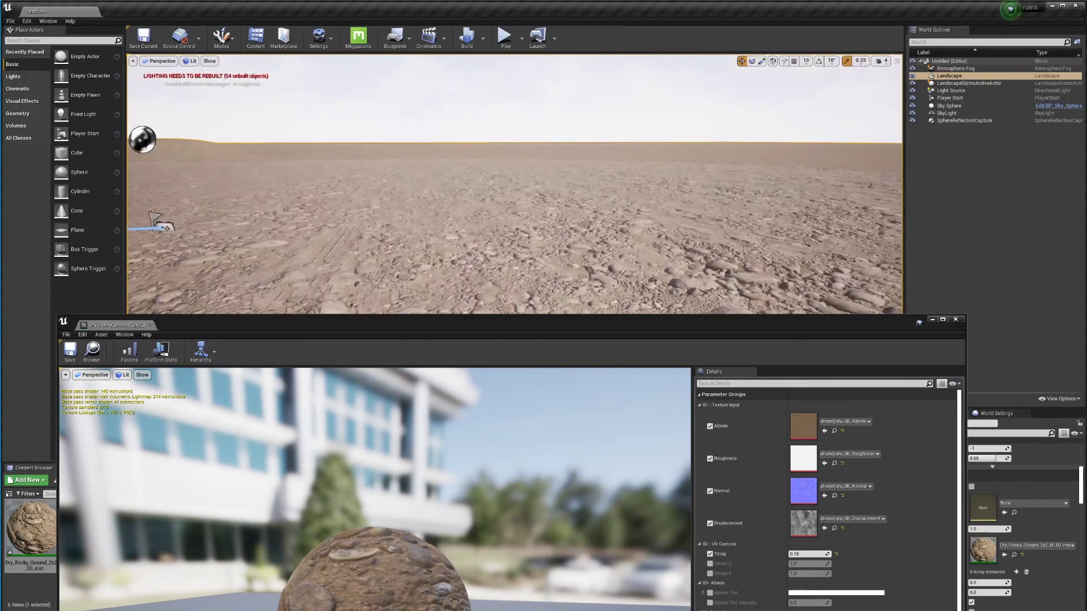
right_drag(595, 187, 655, 226)
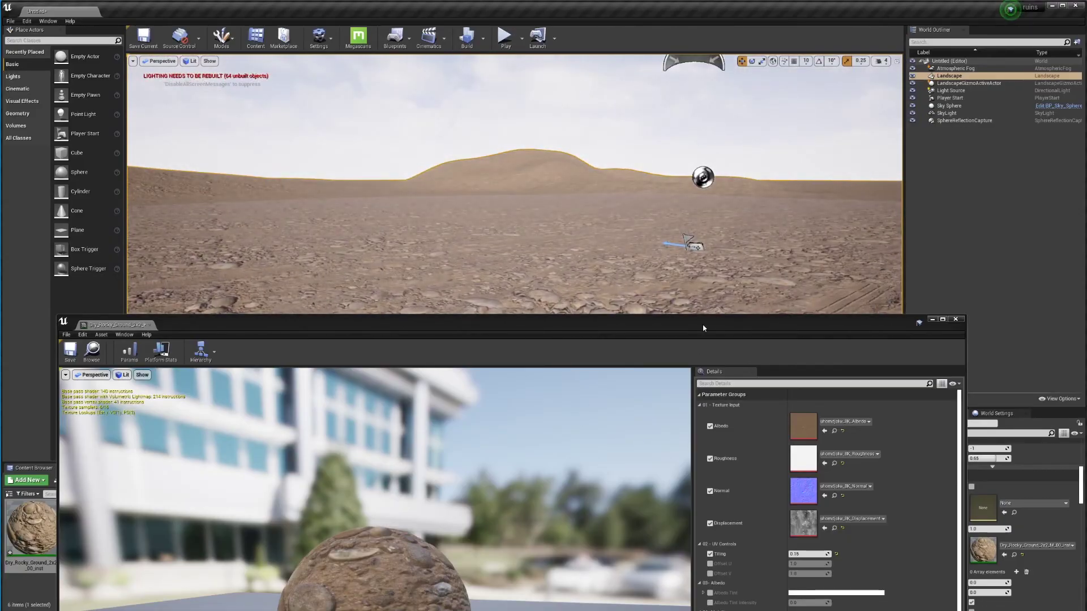
drag(703, 329, 719, 178)
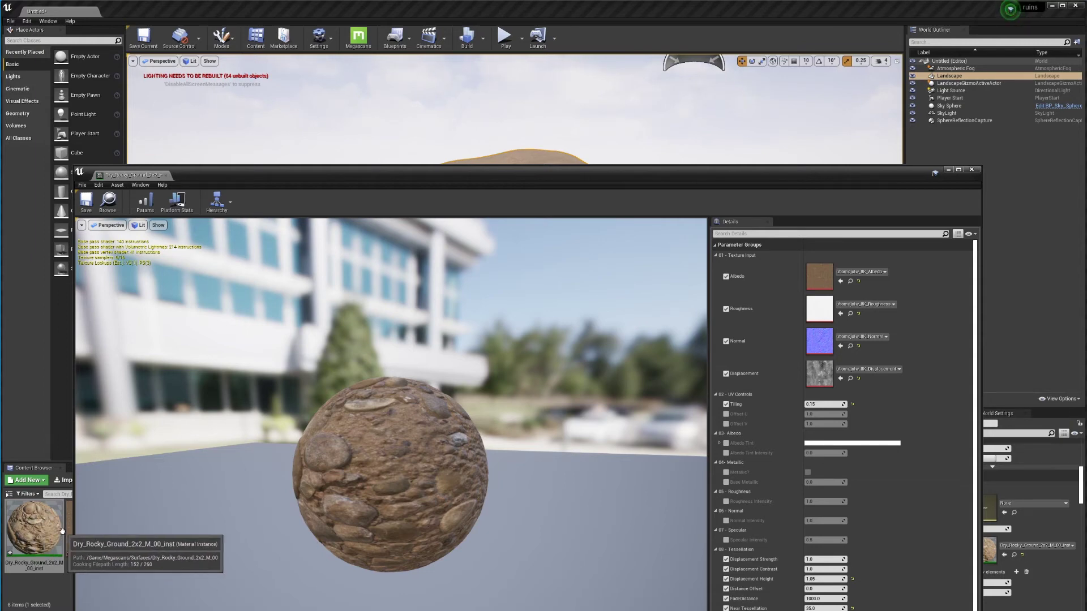
drag(549, 177, 541, 528)
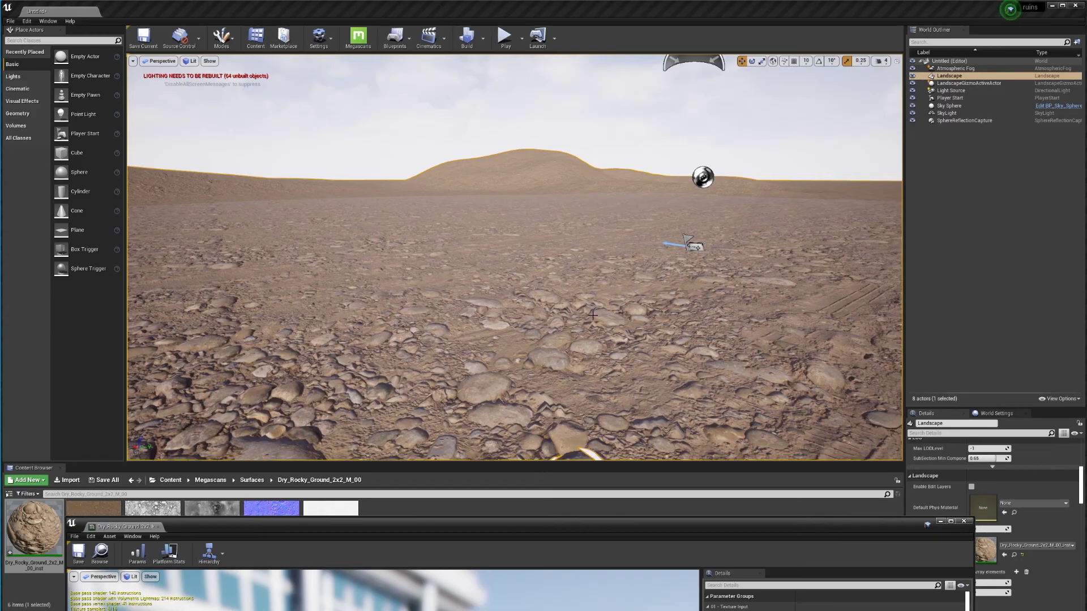
drag(590, 538, 638, 96)
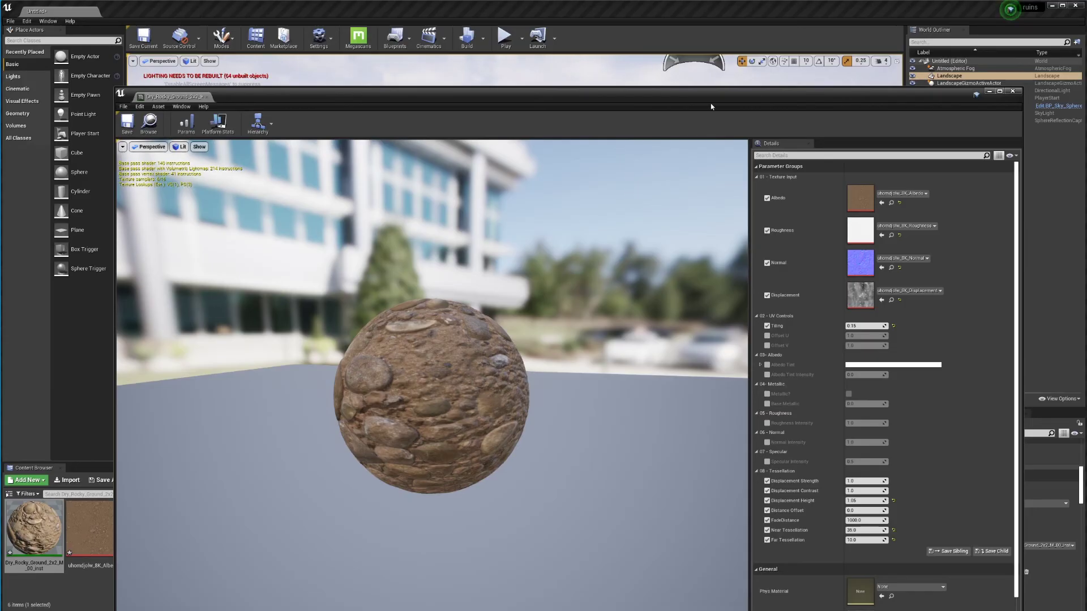
Enable Albedo Tint on the ground material, set it to a light blue, and check the preview sphere
drag(777, 97, 749, 248)
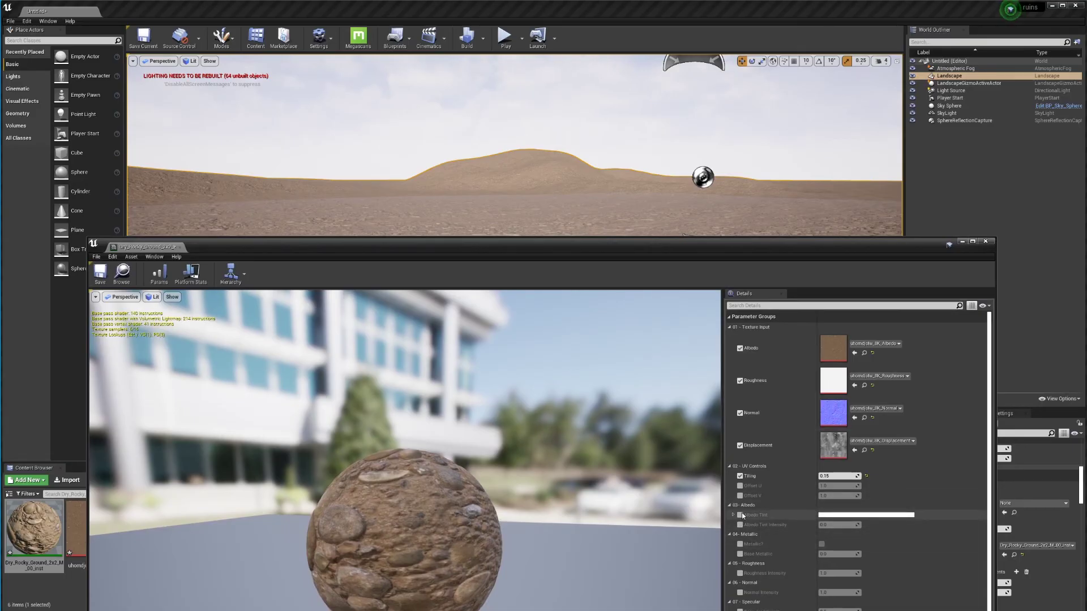
click(740, 515)
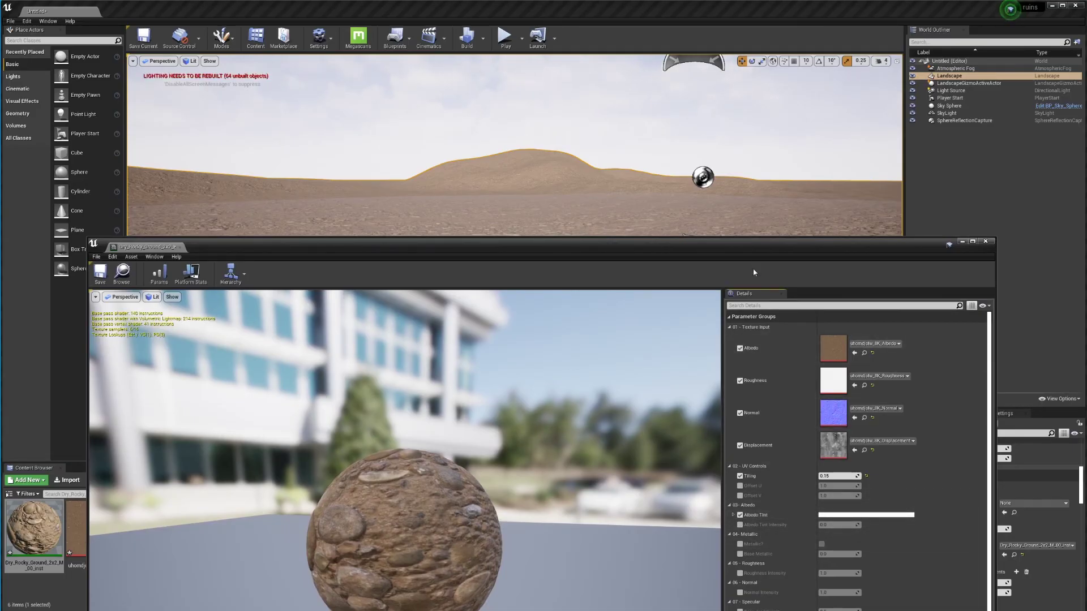
drag(756, 254, 759, 497)
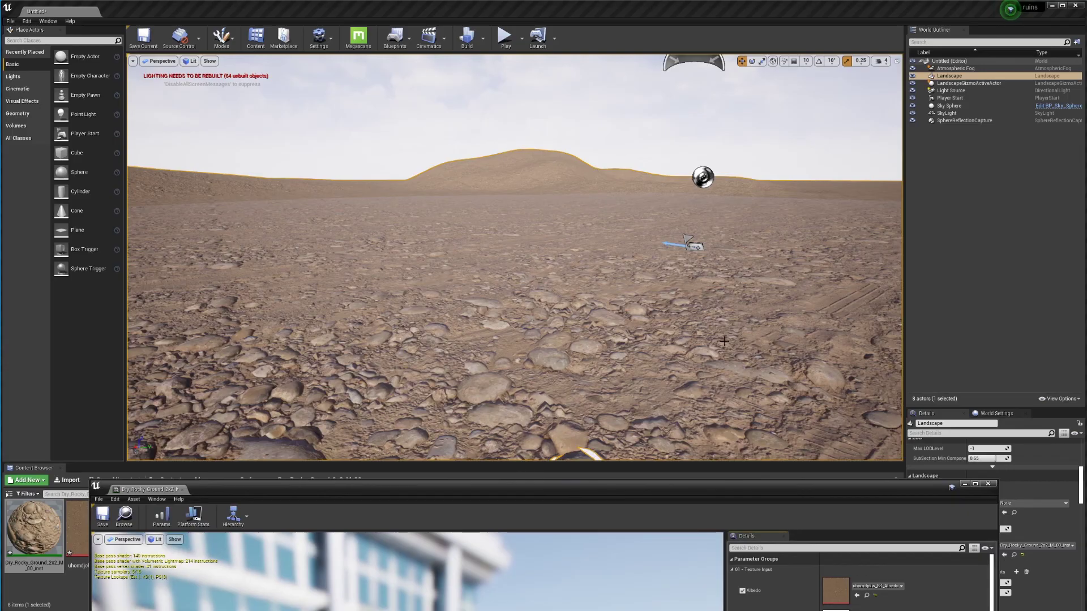
right_drag(633, 355, 763, 331)
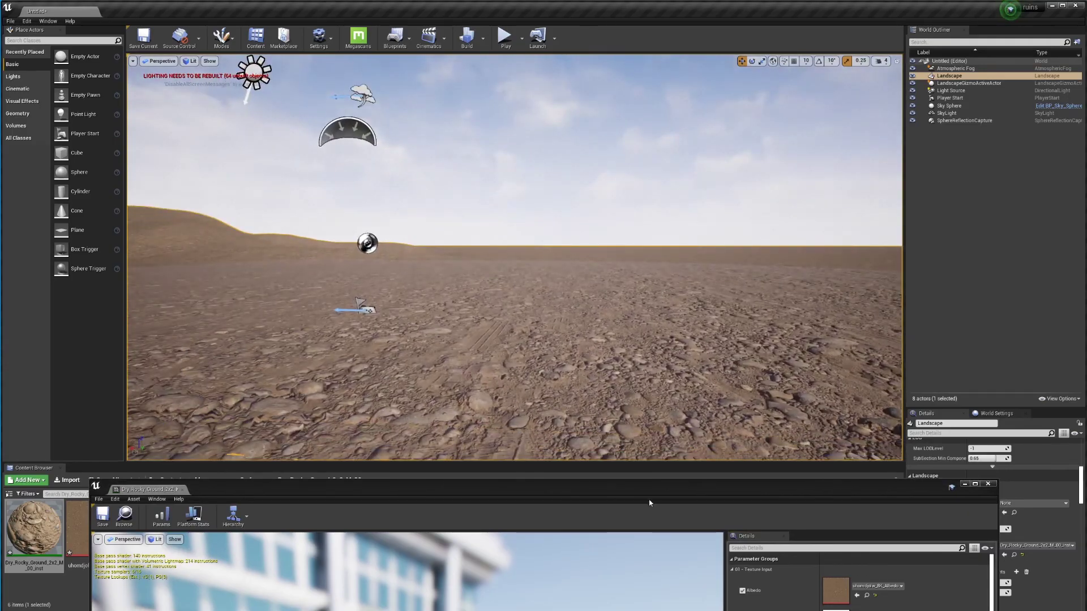
drag(651, 483, 618, 264)
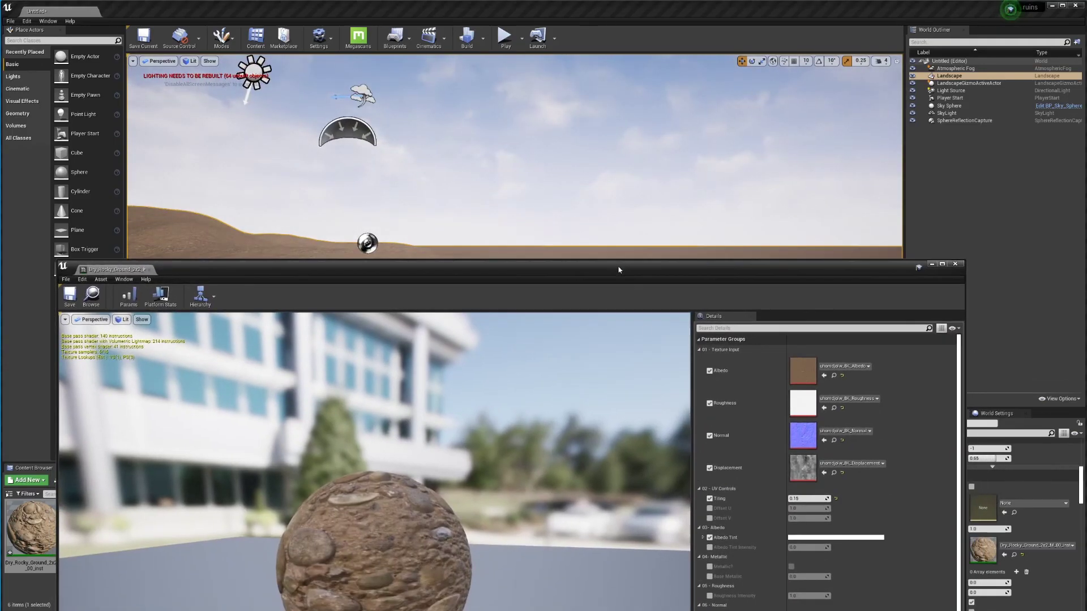
click(796, 537)
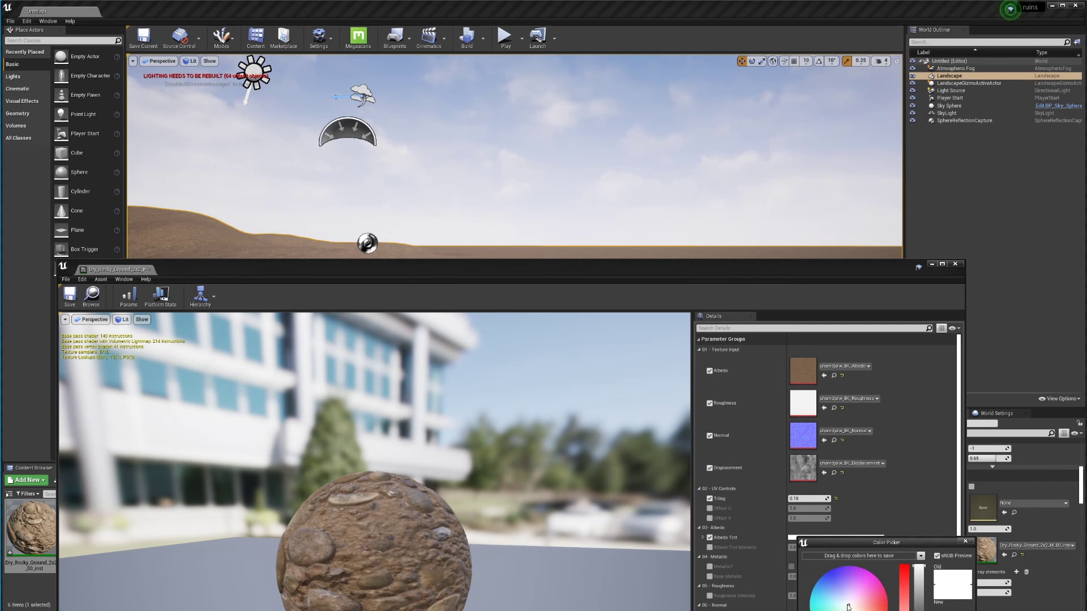
drag(848, 607, 836, 592)
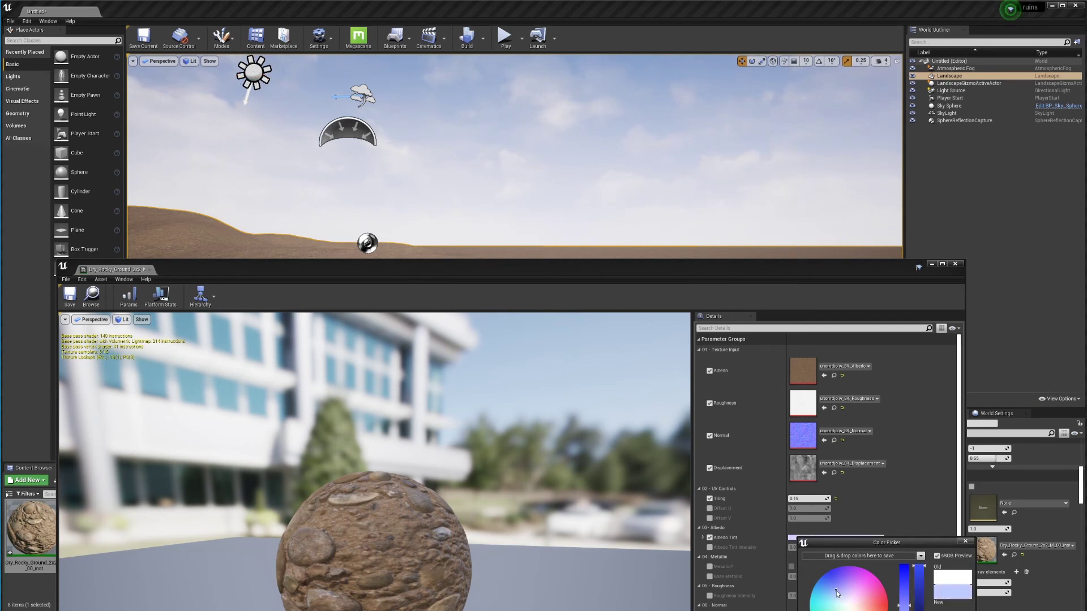
key(Return)
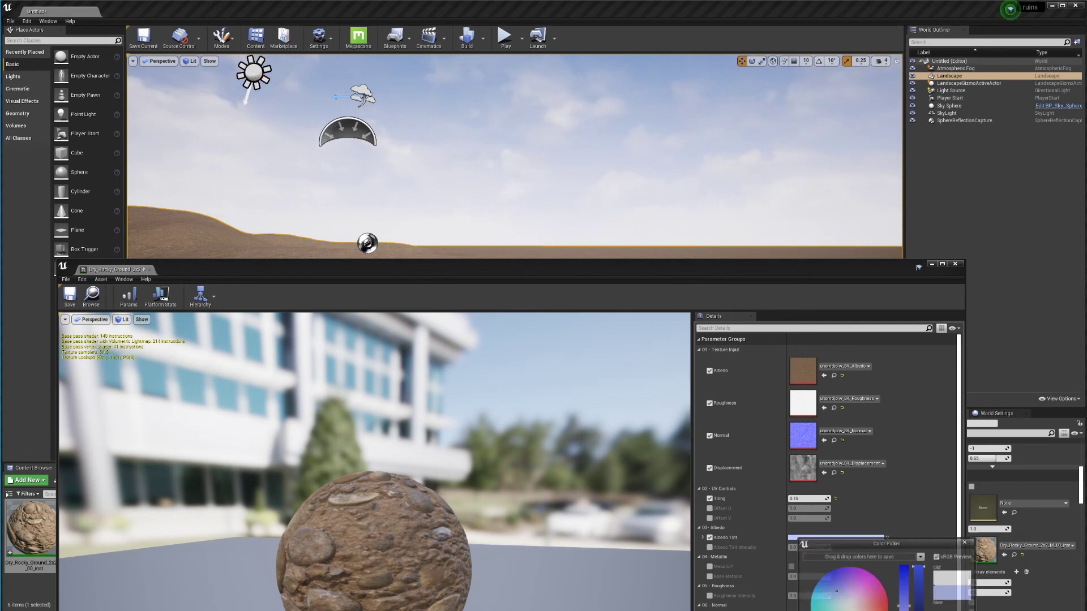
drag(375, 553, 387, 559)
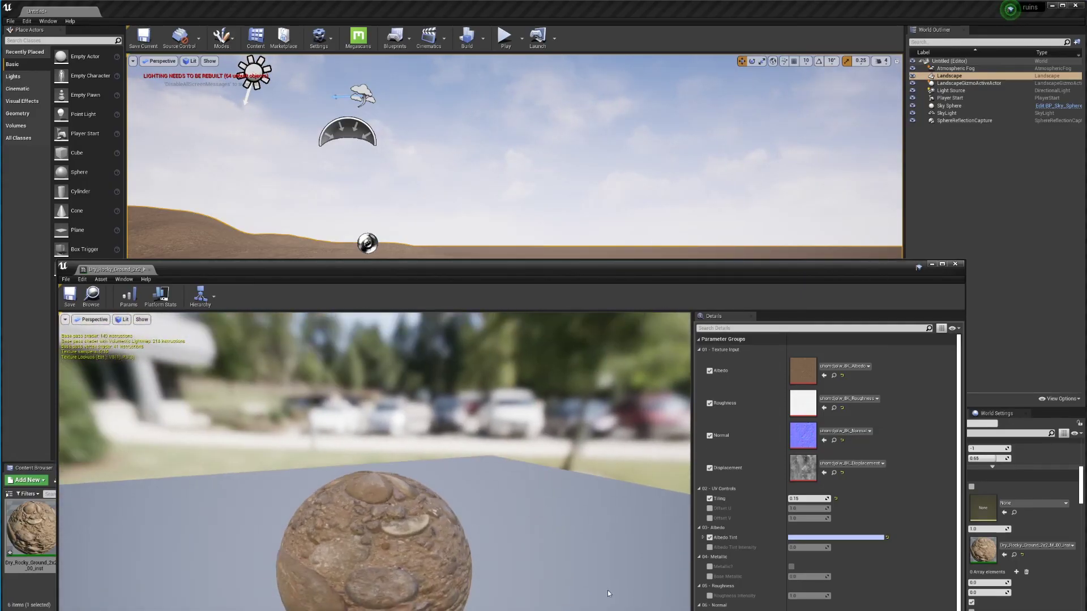
Enable Albedo Tint Intensity in the ground material and set it to 0.6
click(709, 547)
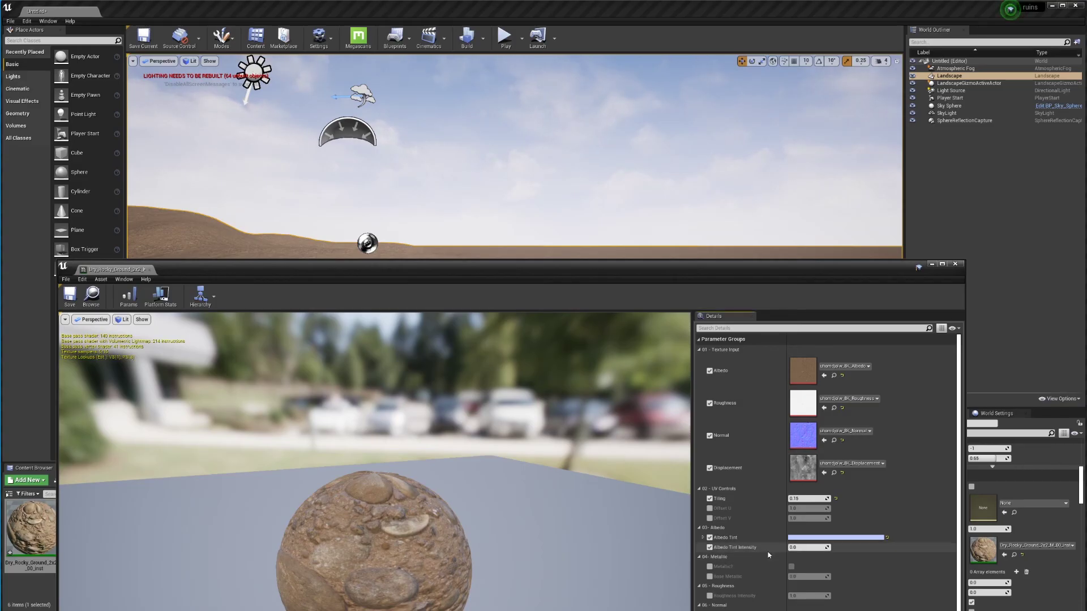
click(806, 547)
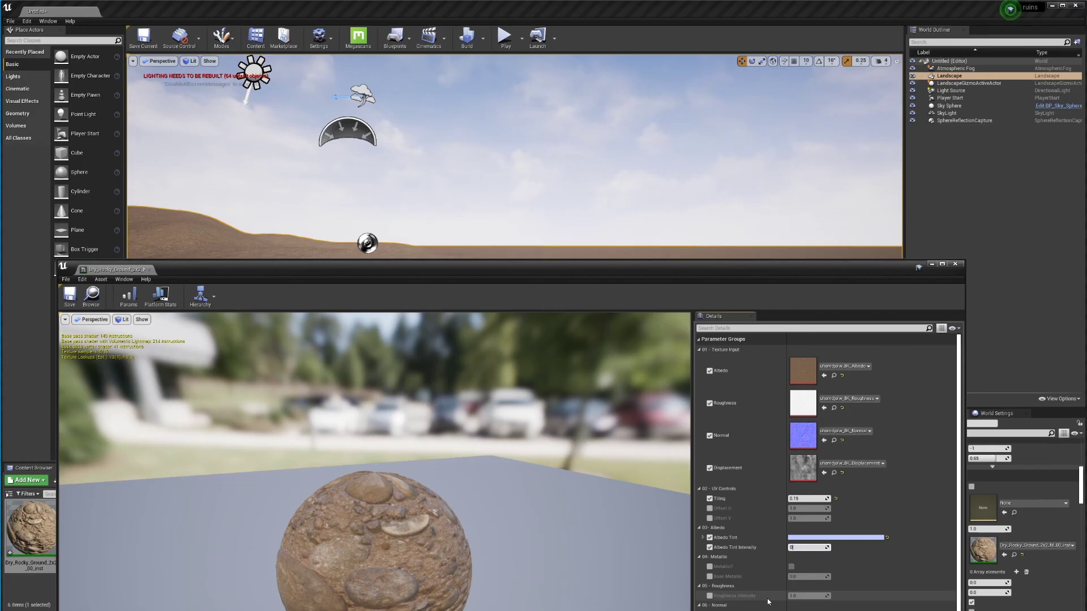
key(Return)
text(.6)
key(Return)
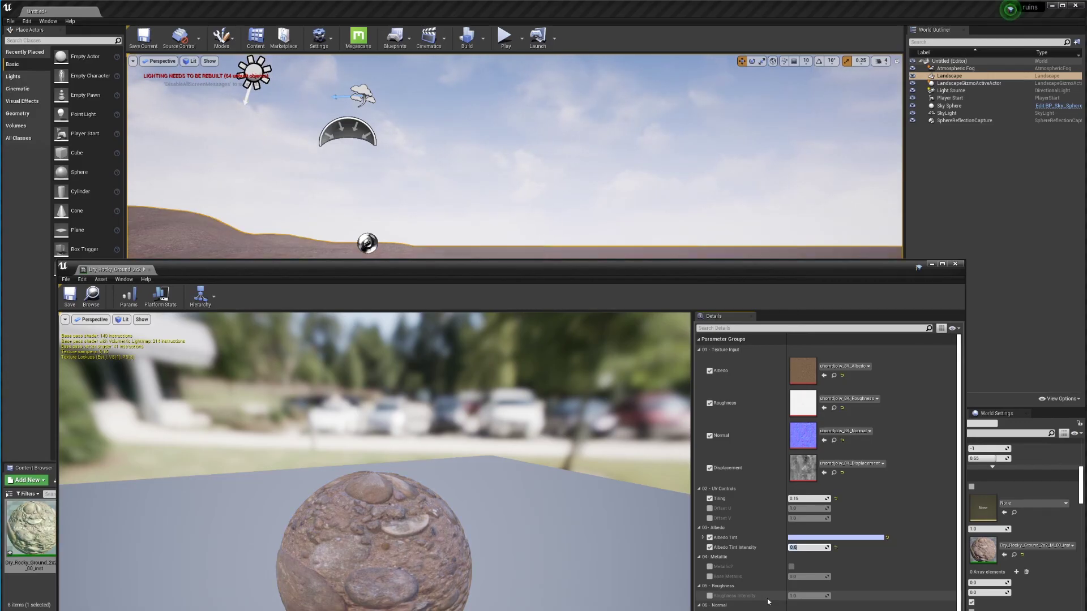
Toggle Albedo Tint Intensity off and on to compare, leaving it enabled, and view the tinted landscape
click(709, 547)
click(710, 548)
click(709, 548)
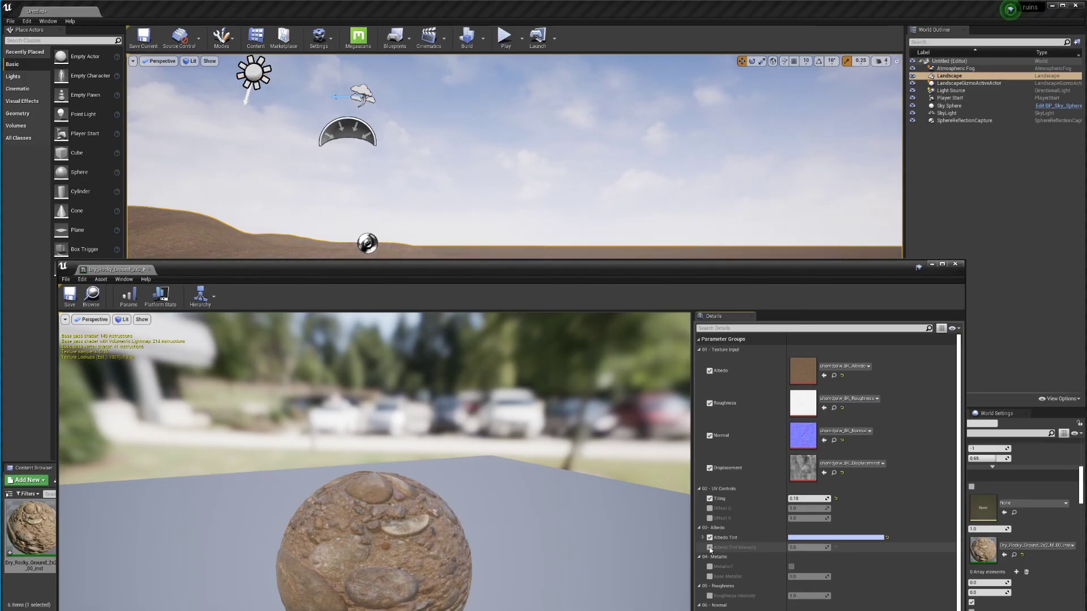
click(709, 548)
drag(671, 271, 684, 610)
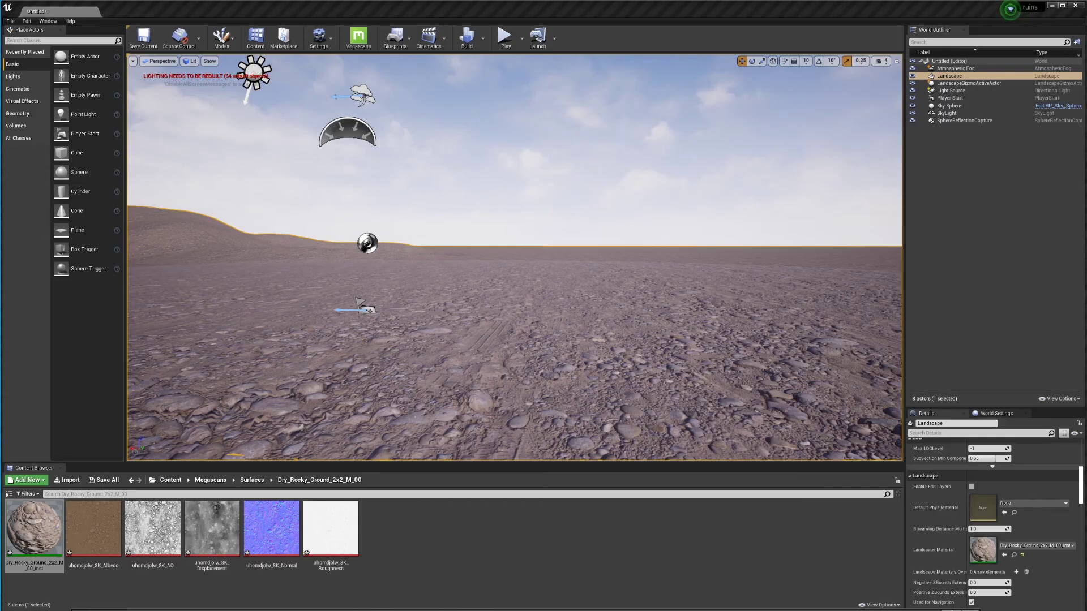
Change the ground material's Albedo Tint to a muted green and accept the colour
drag(775, 610, 739, 355)
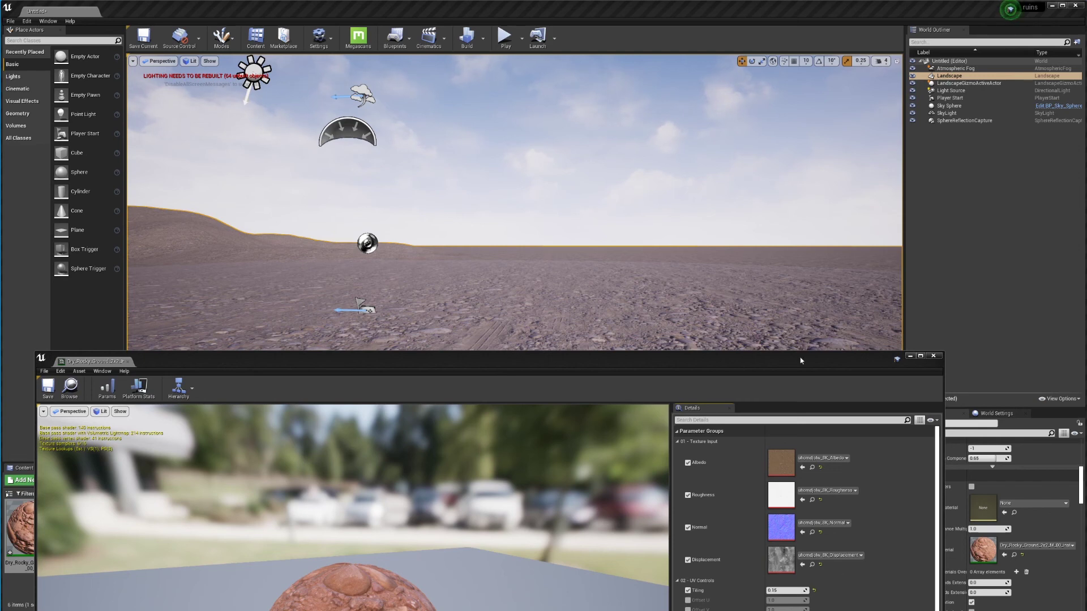
drag(800, 361, 801, 267)
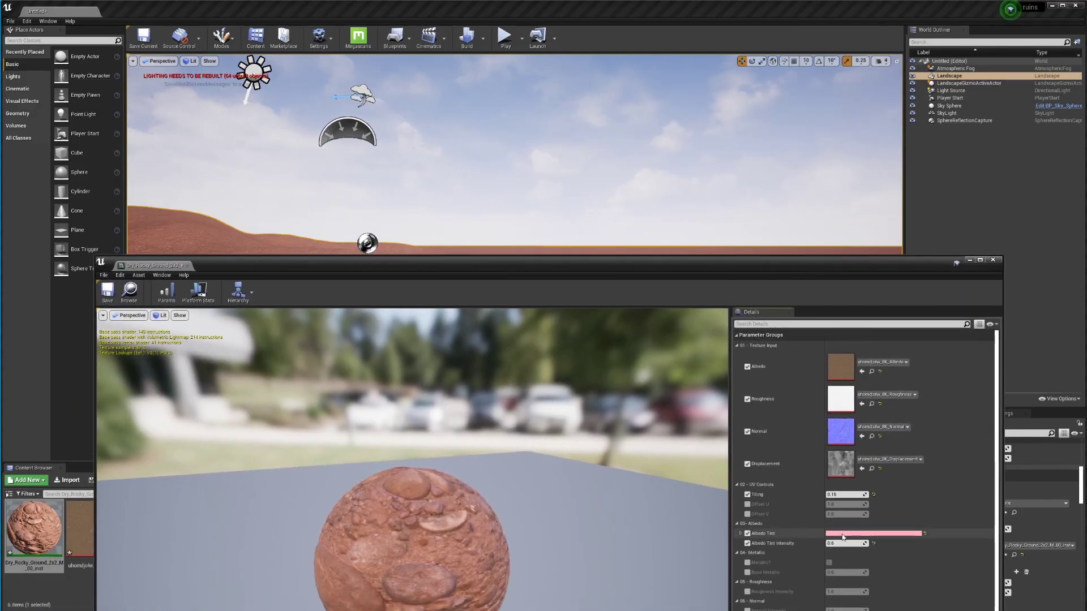
click(883, 532)
drag(900, 607, 892, 610)
drag(965, 564, 965, 607)
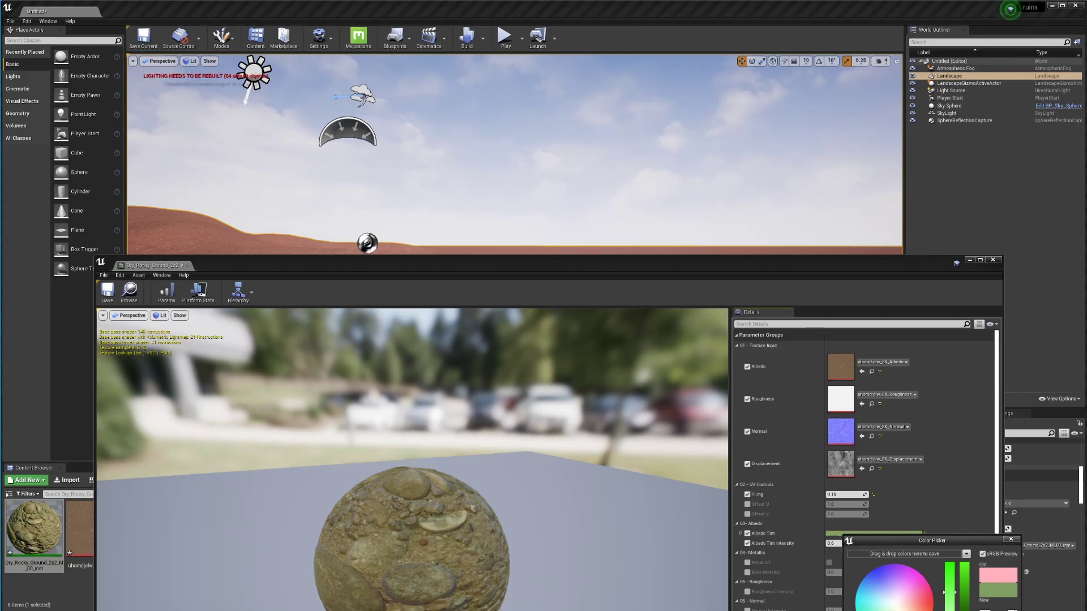
click(602, 326)
Disable Albedo Tint Intensity in the ground material and check the landscape's original brown colour
drag(630, 269, 621, 594)
click(710, 474)
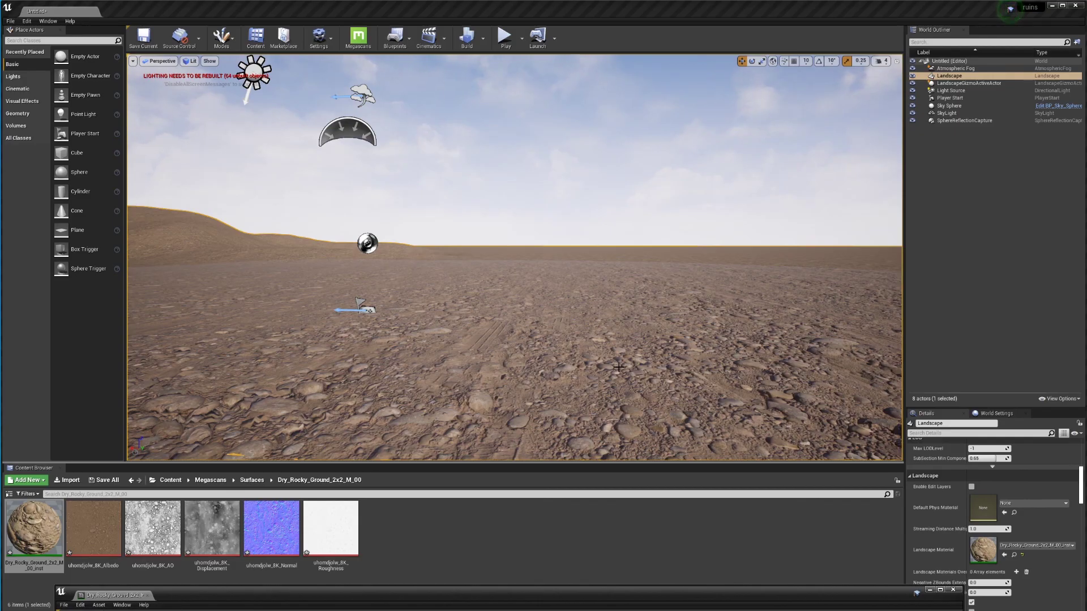
drag(571, 589, 573, 131)
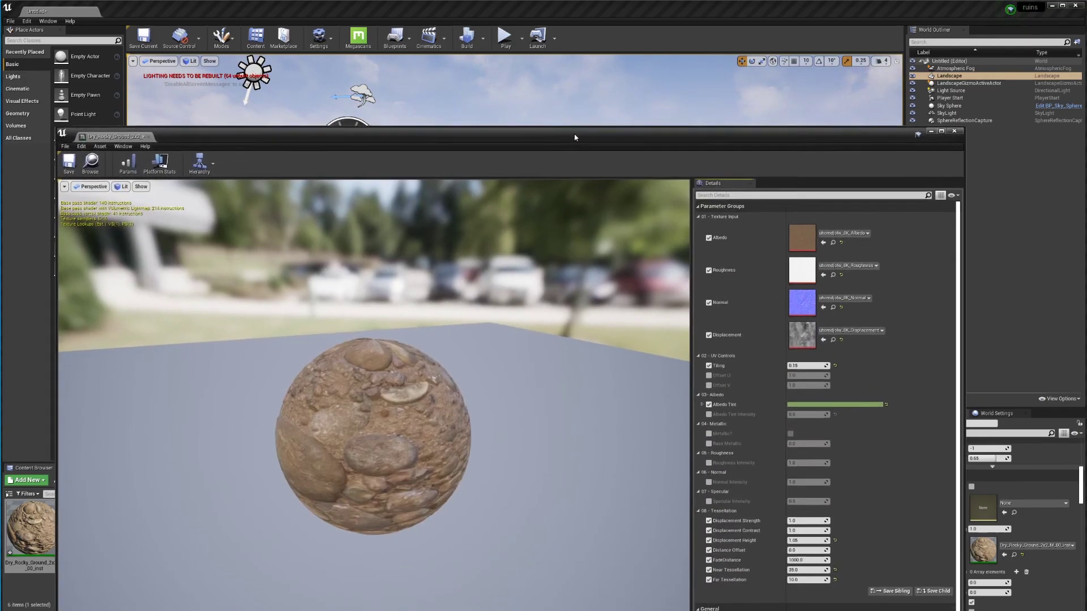